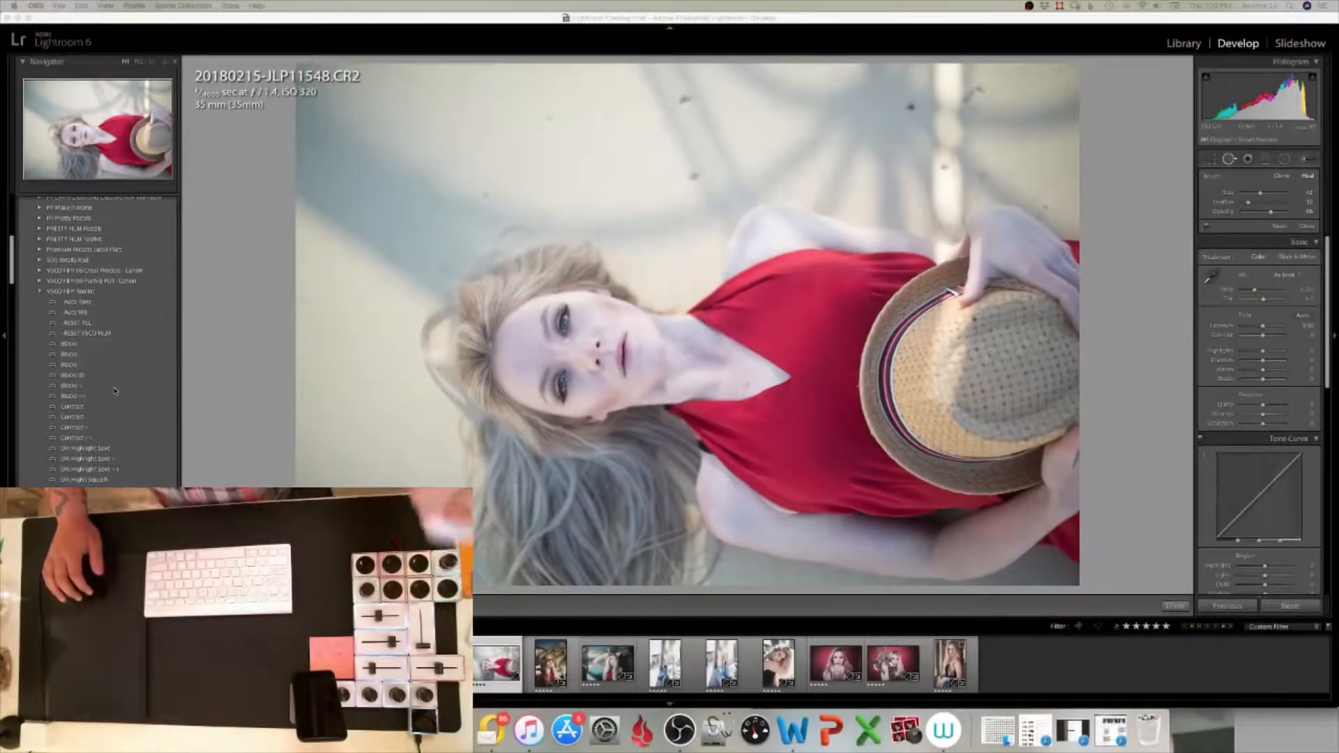
Apply the Mastin Labs Fuji Pro presets 1c Fuji 160NS - C and 2a All Hard - C to the portrait.
scroll(115, 391, up, 5)
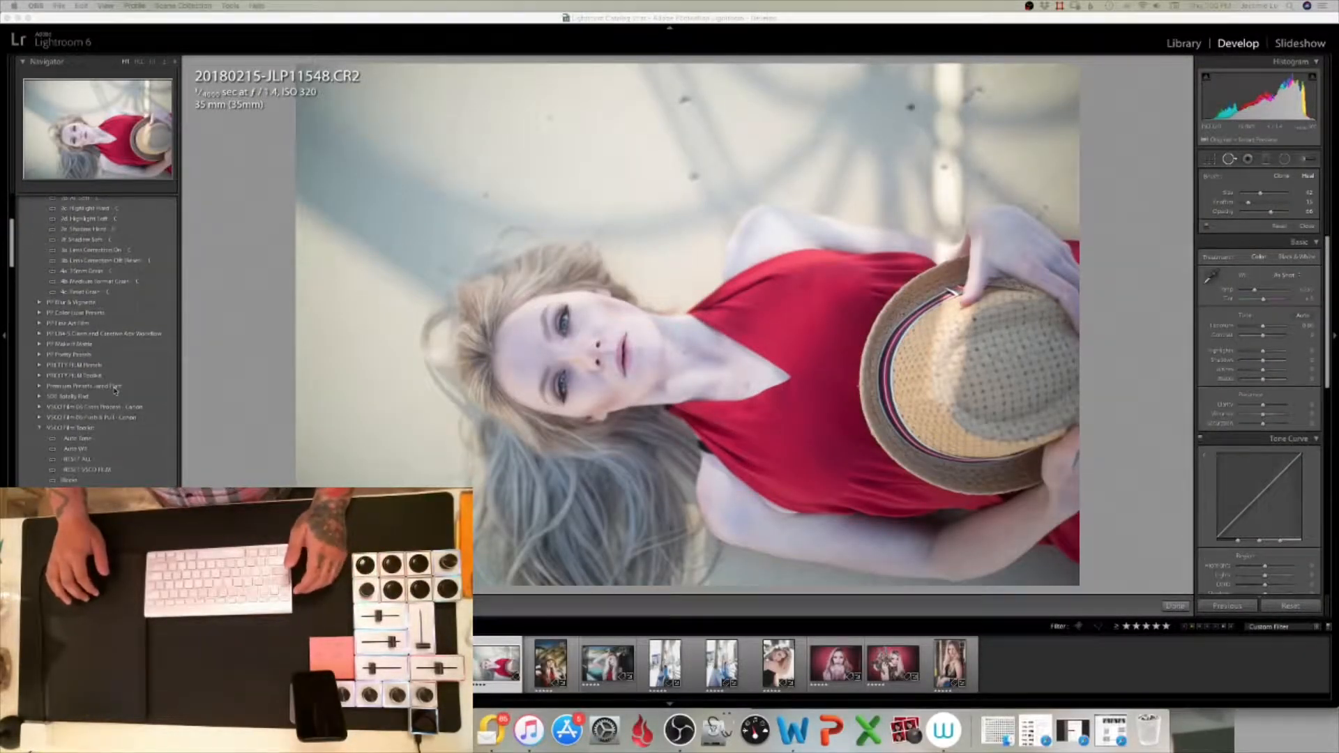
scroll(116, 391, up, 3)
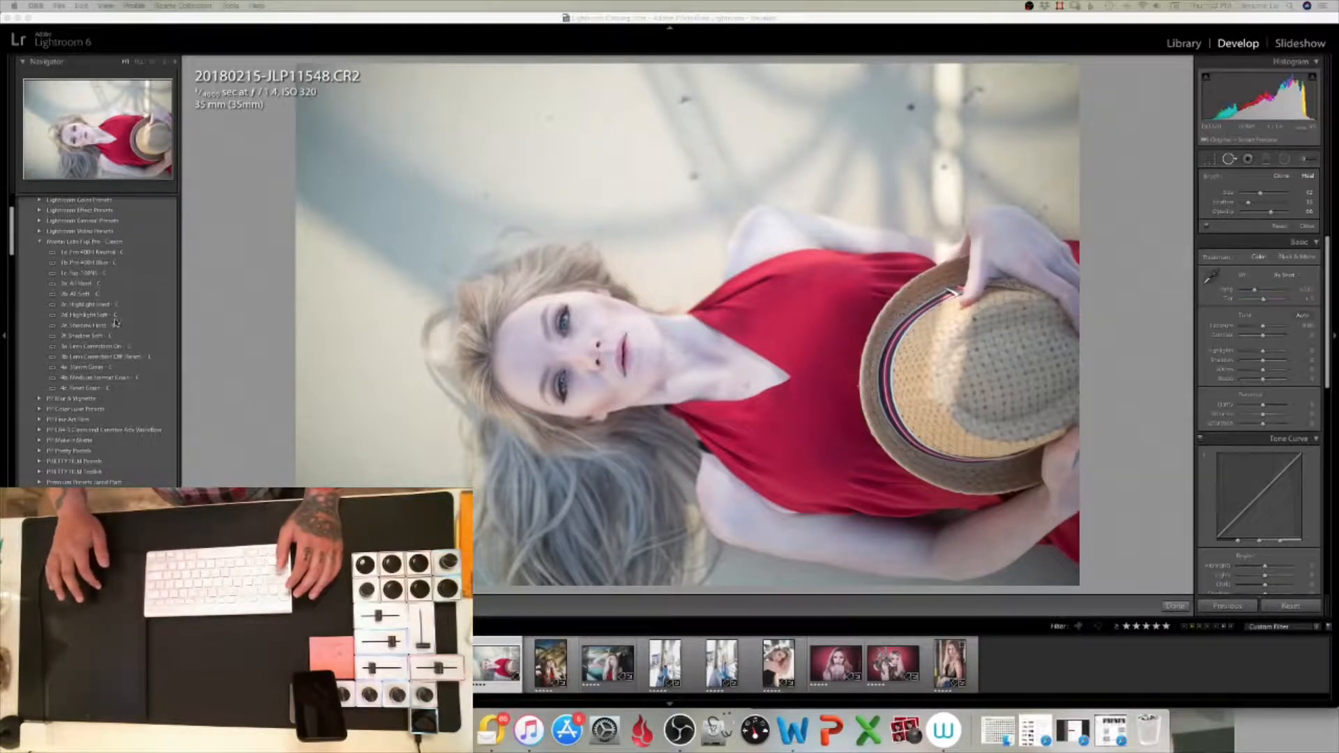
click(89, 273)
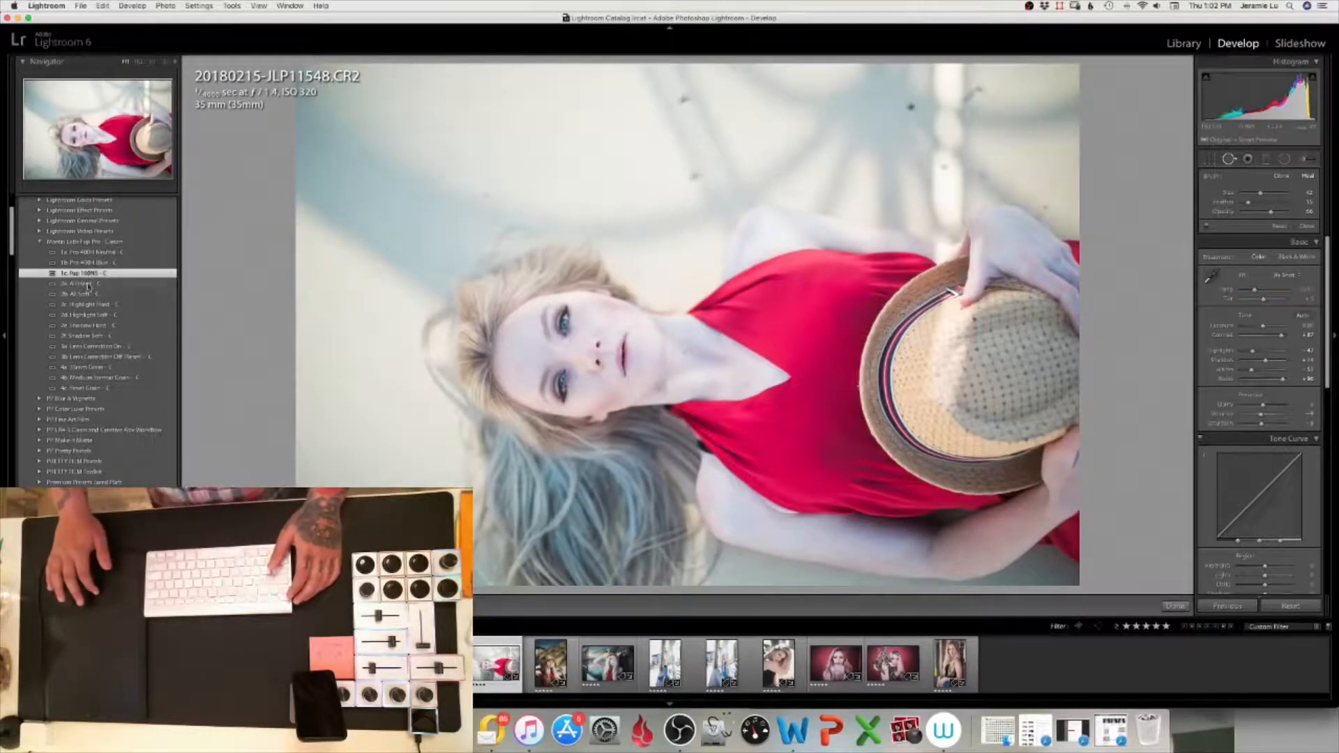
click(88, 284)
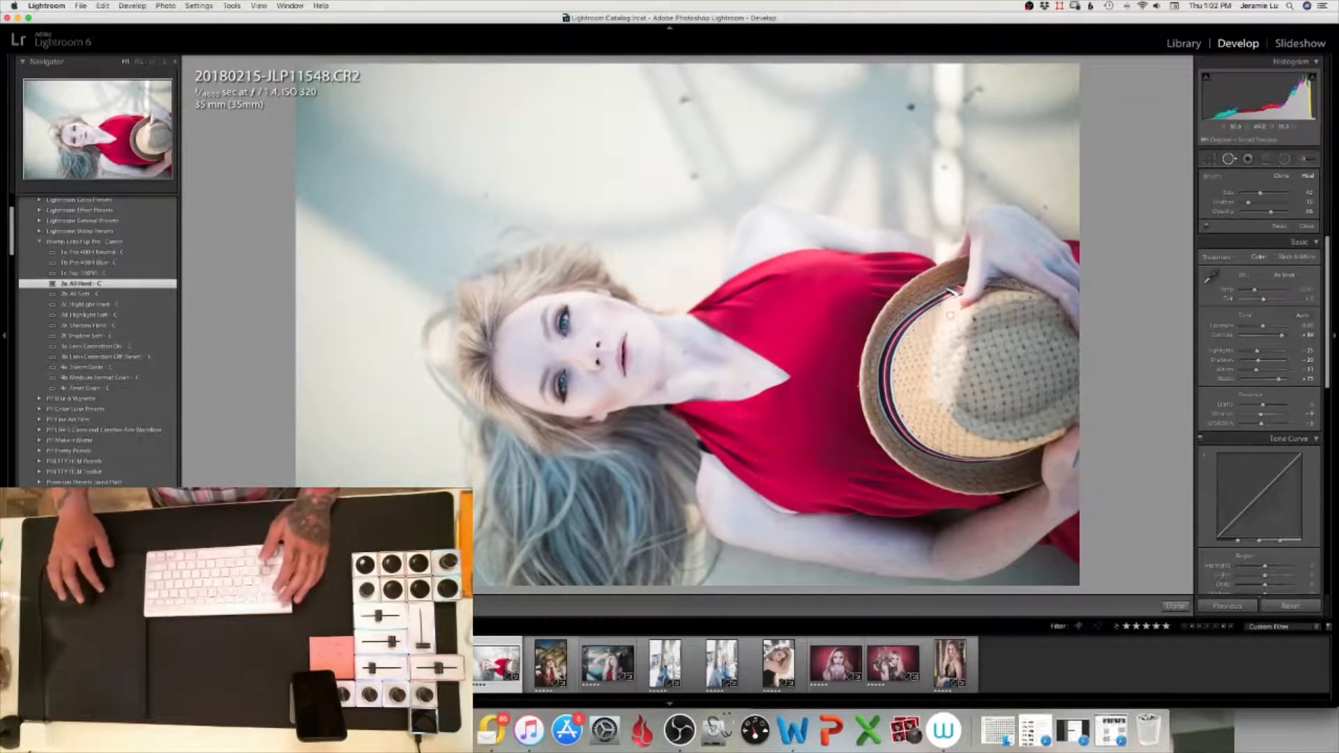
Try the VSCO Film Fade +++ and Fade ++ presets on the portrait.
scroll(97, 342, down, 5)
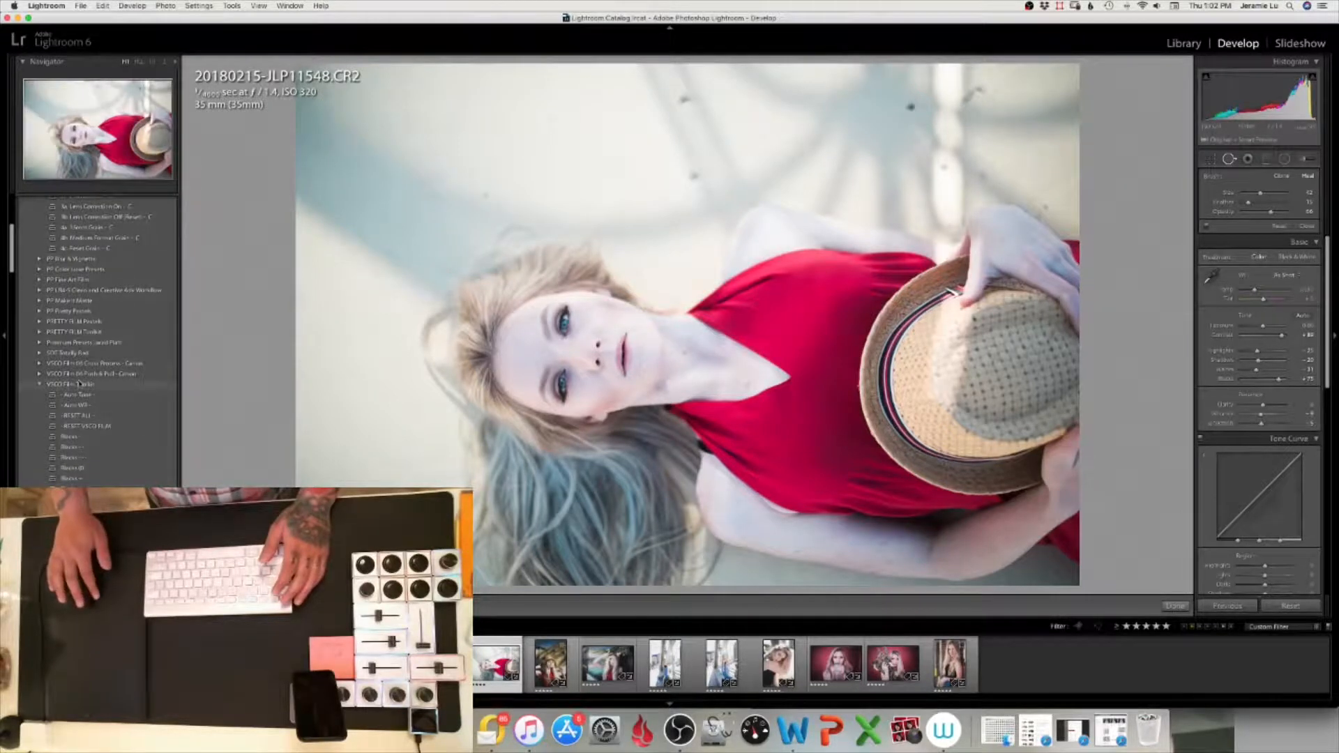
scroll(80, 418, down, 7)
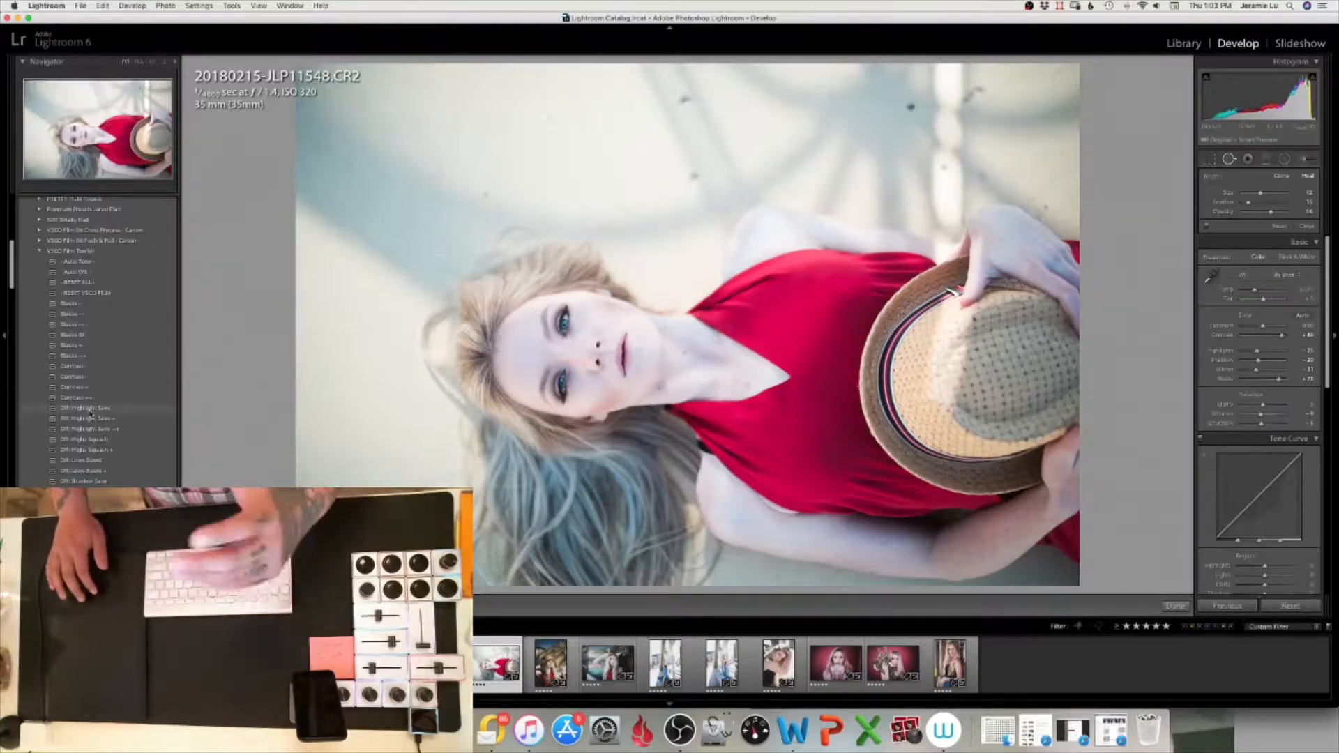
click(66, 474)
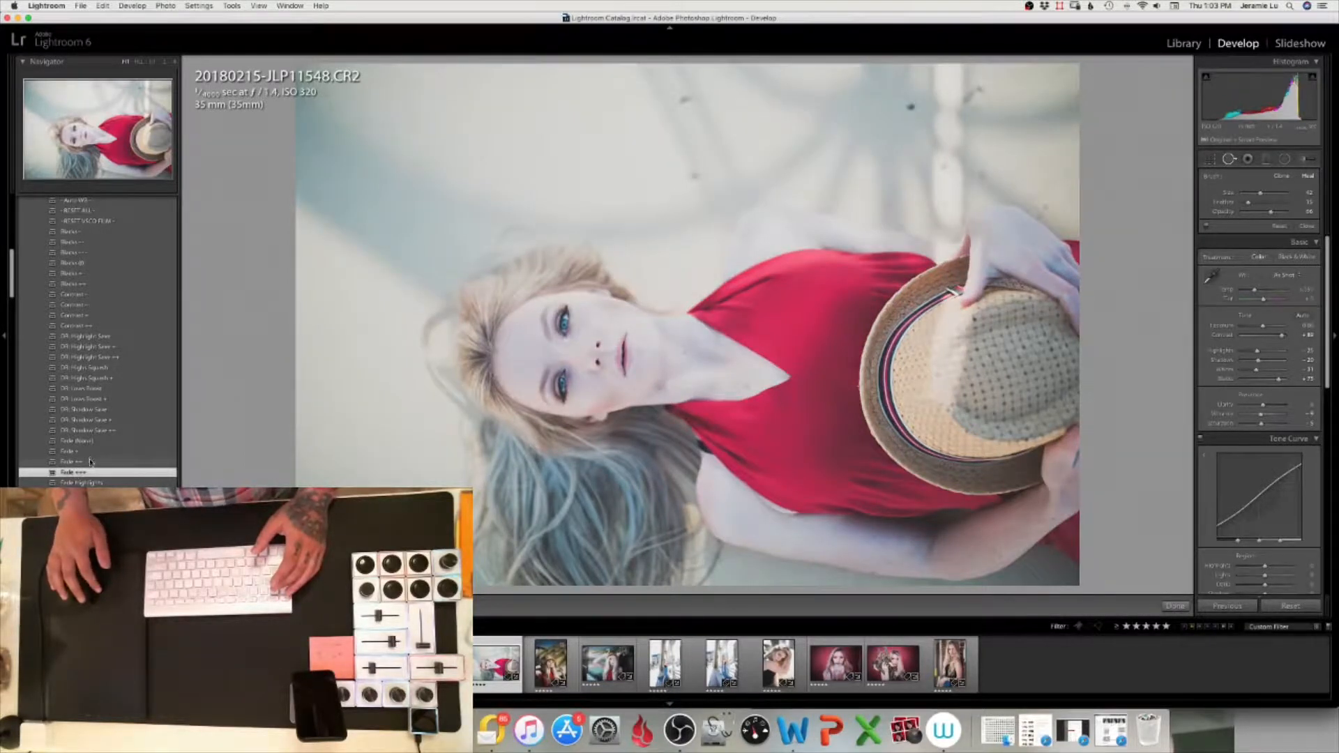
click(90, 462)
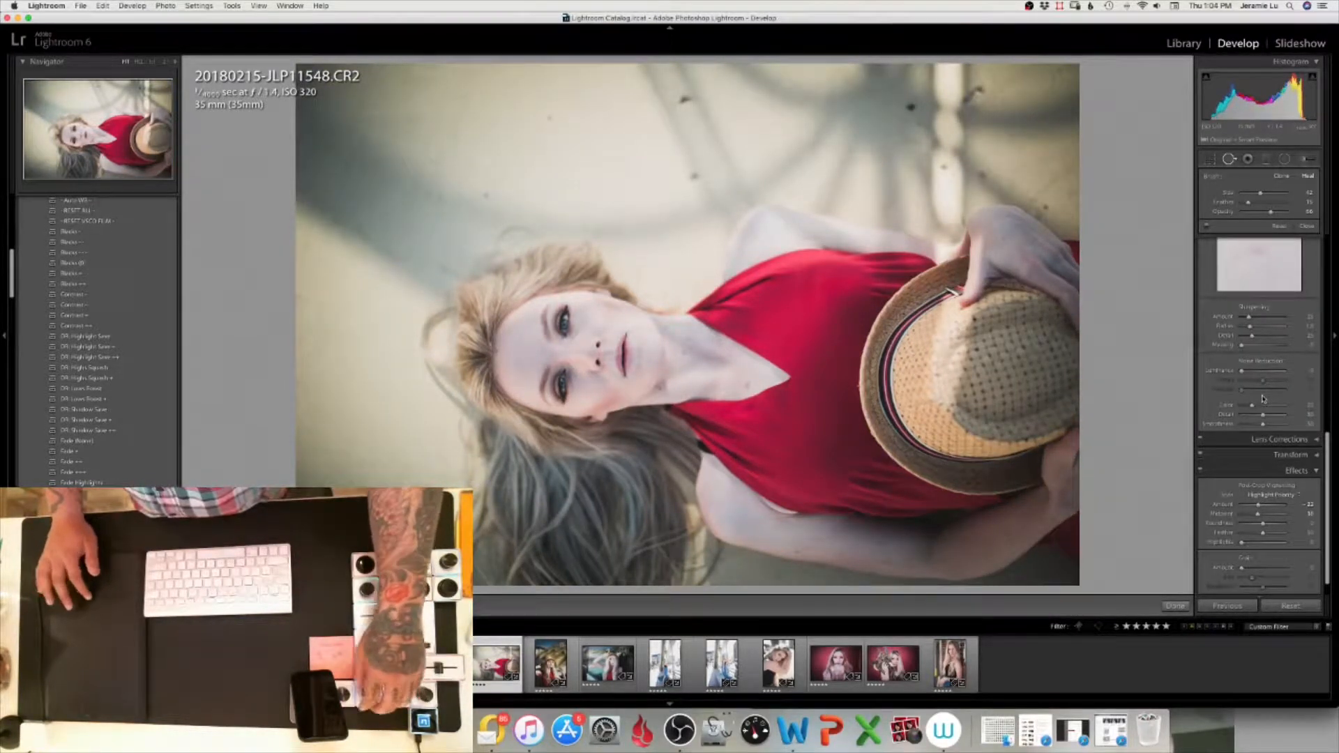
Crop the portrait slightly tighter around the woman at the original aspect ratio and compare it with the unedited version.
key(r)
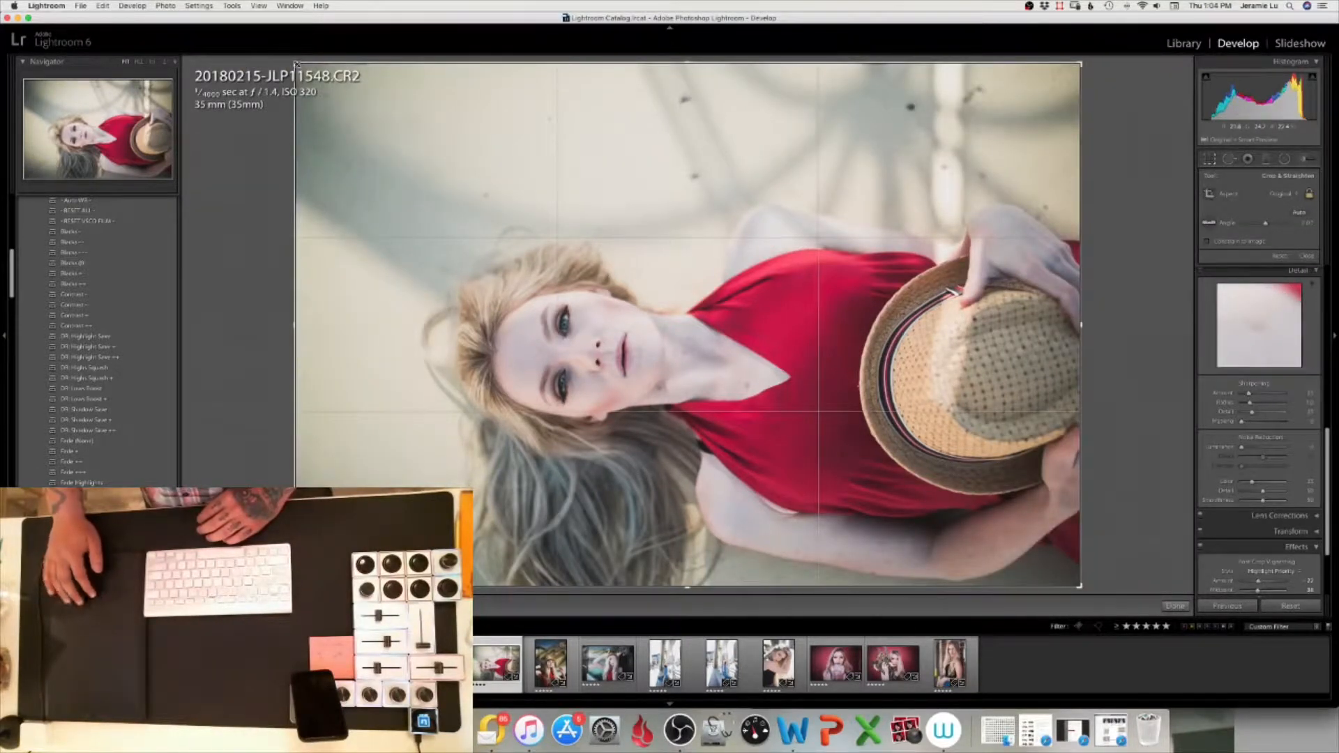
drag(296, 63, 325, 90)
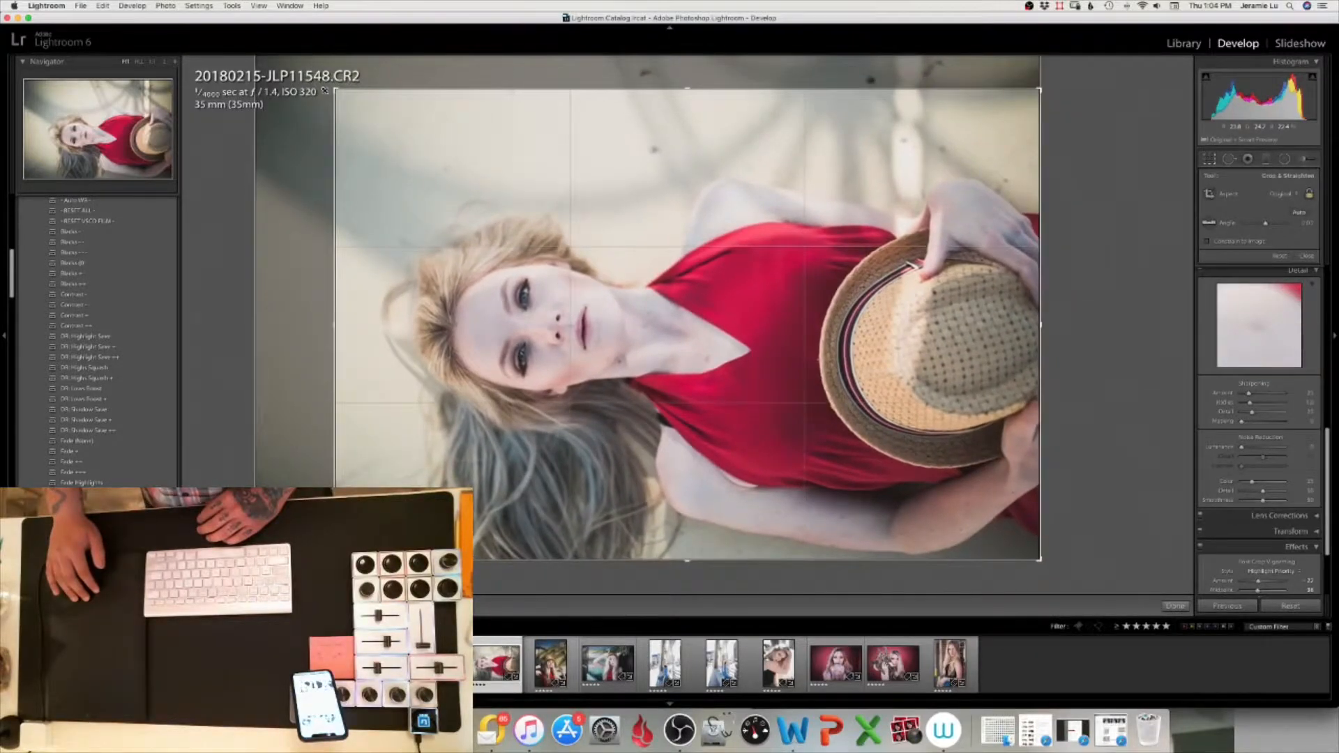
key(Return)
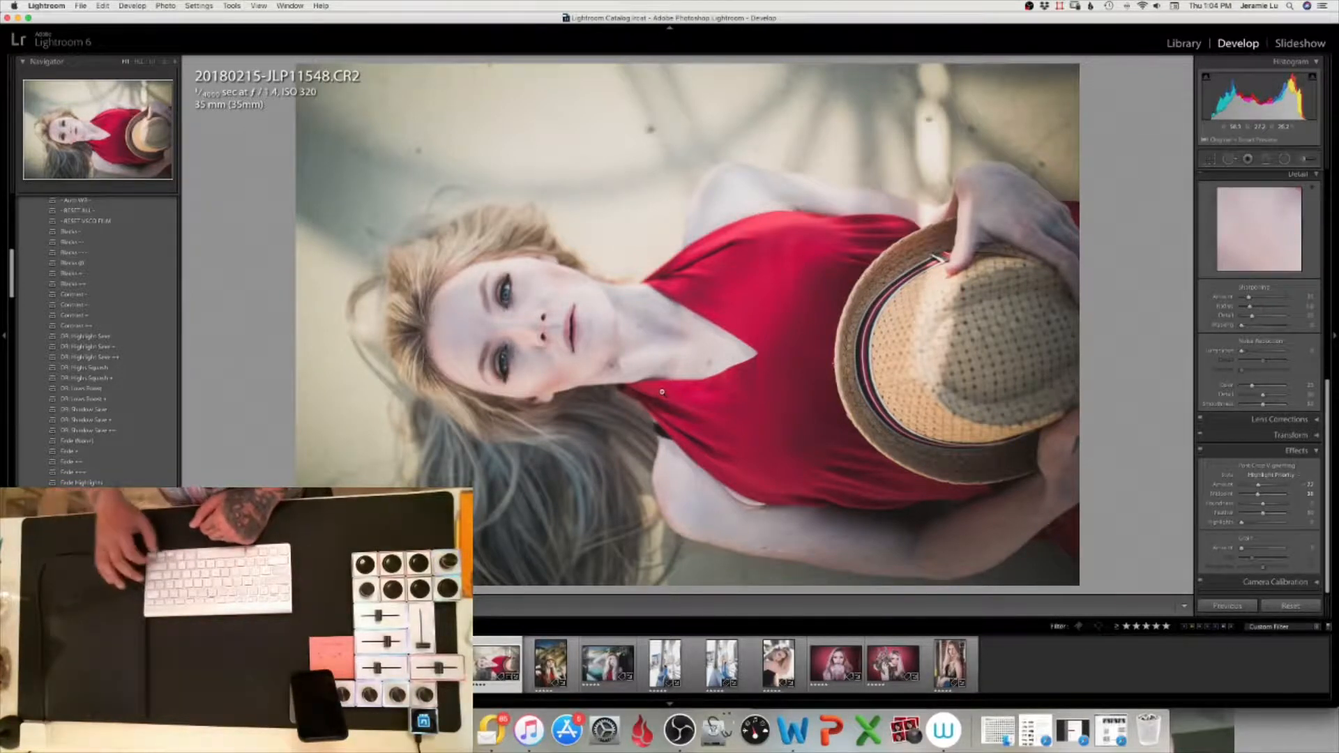
key(backslash)
key(backslash)
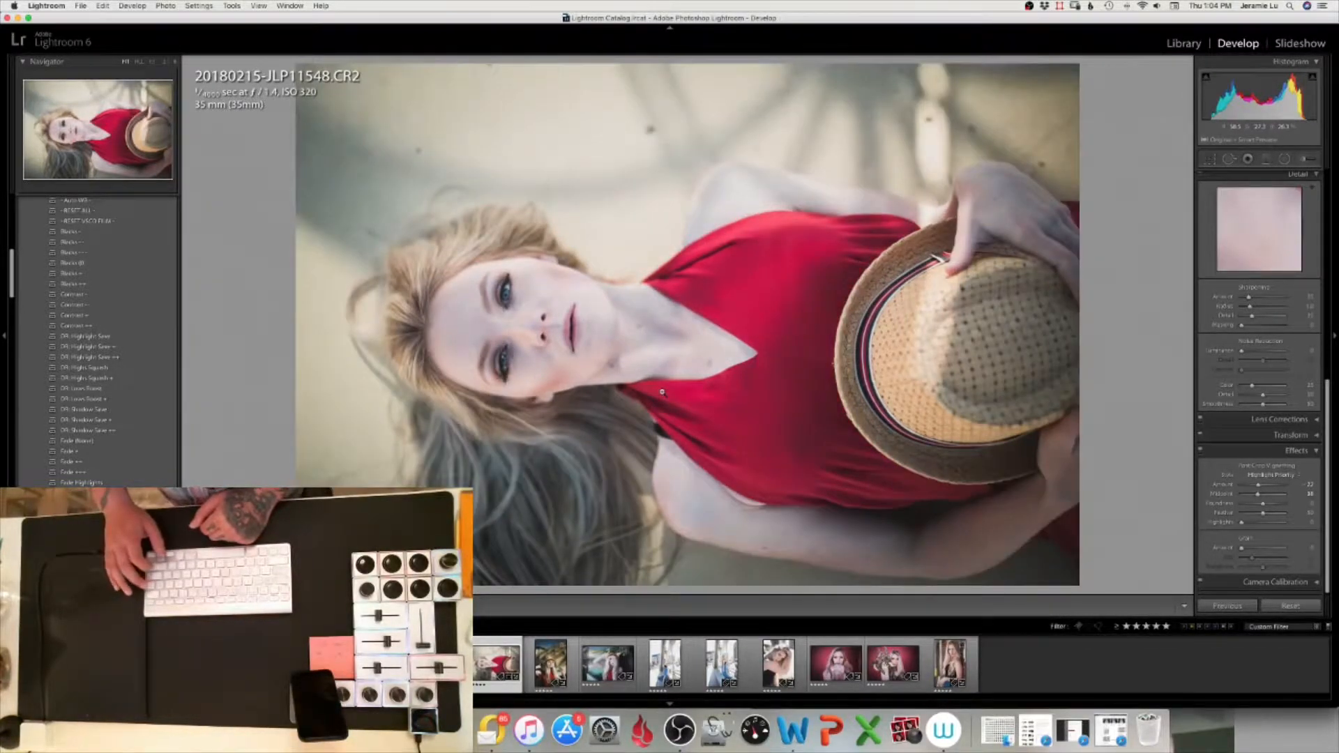
key(backslash)
key(backslash)
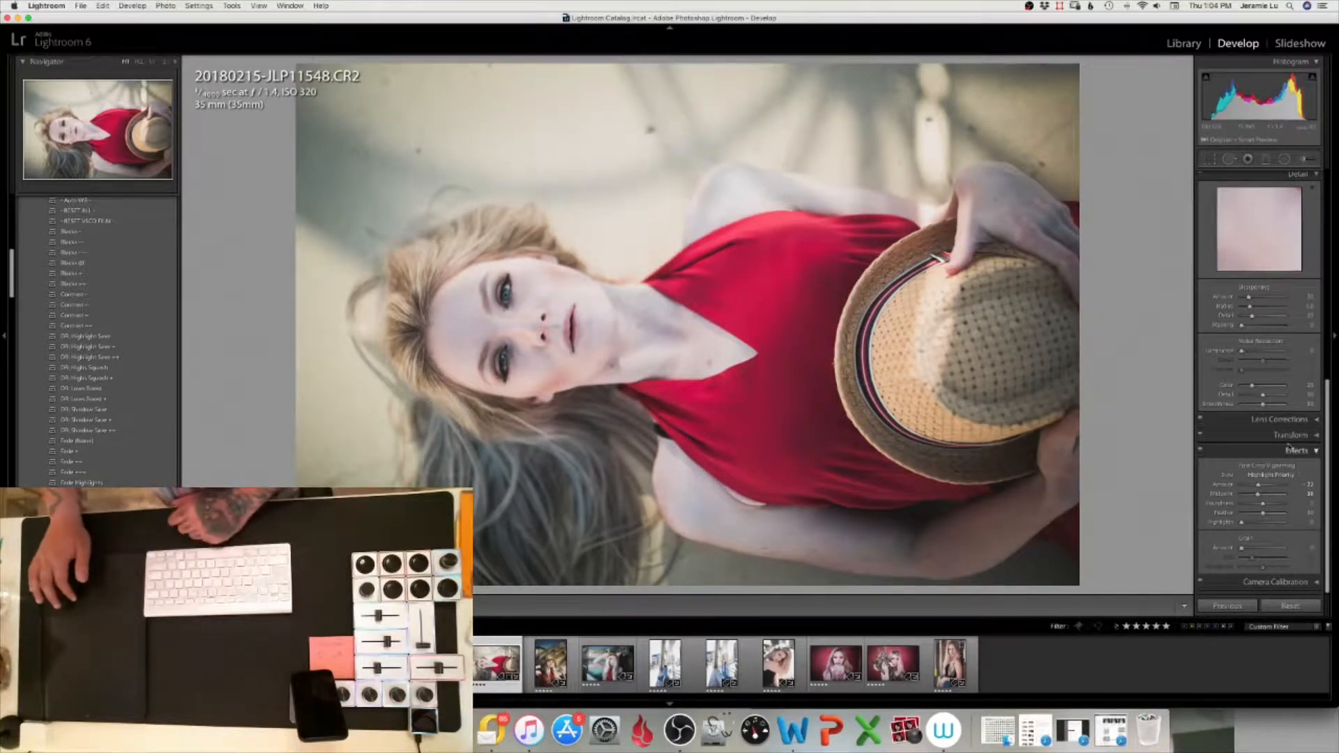
Raise the portrait's Highlights to +31 and its Whites to +4.
scroll(1266, 377, up, 10)
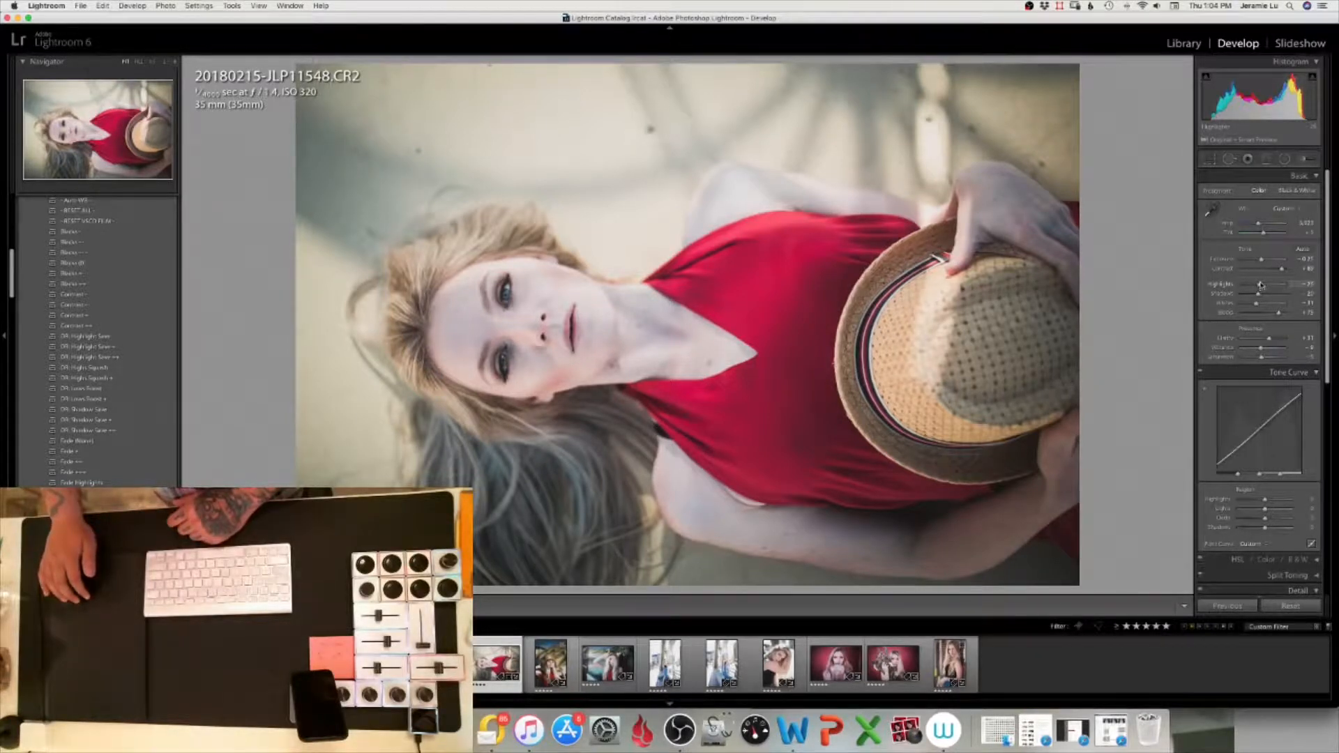
drag(1260, 284, 1295, 281)
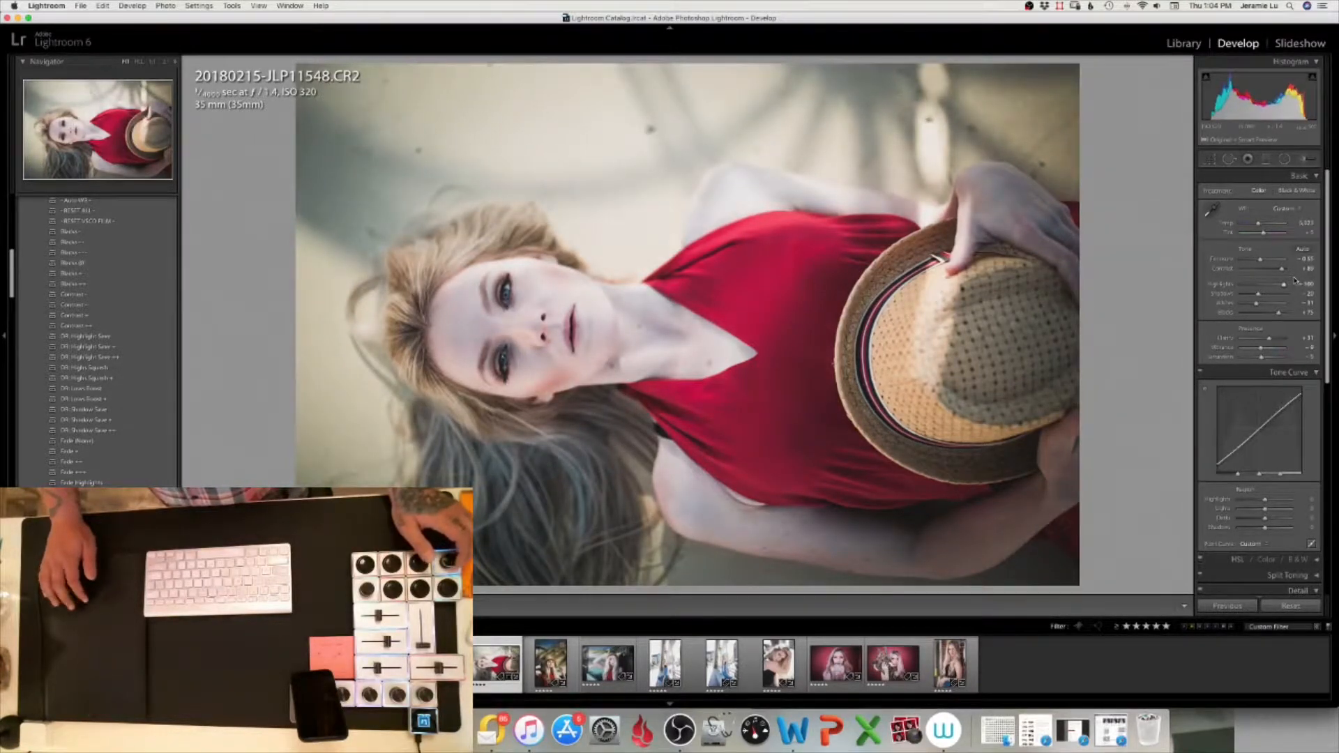
drag(1284, 286, 1264, 305)
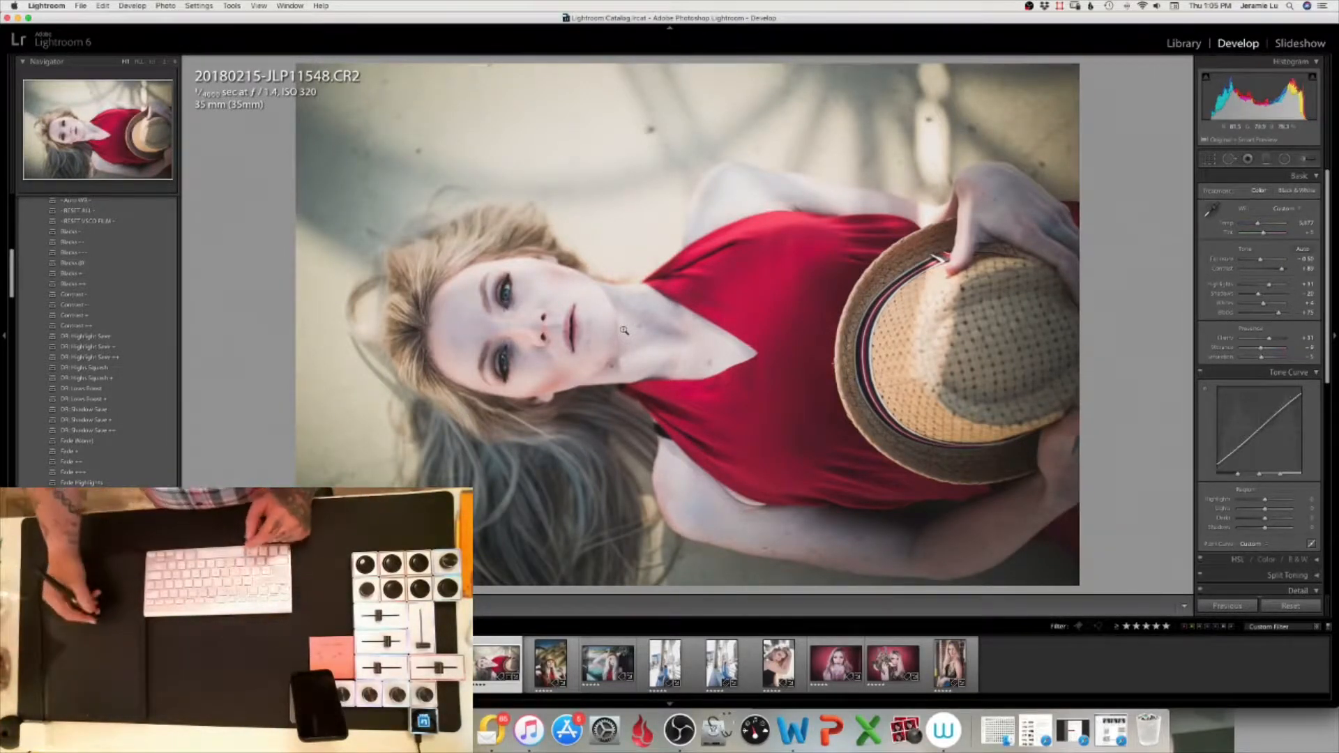
Smooth the skin on the woman's upper cheek using an enlarged Adjustment Brush with the skin smoothing effect.
click(1306, 159)
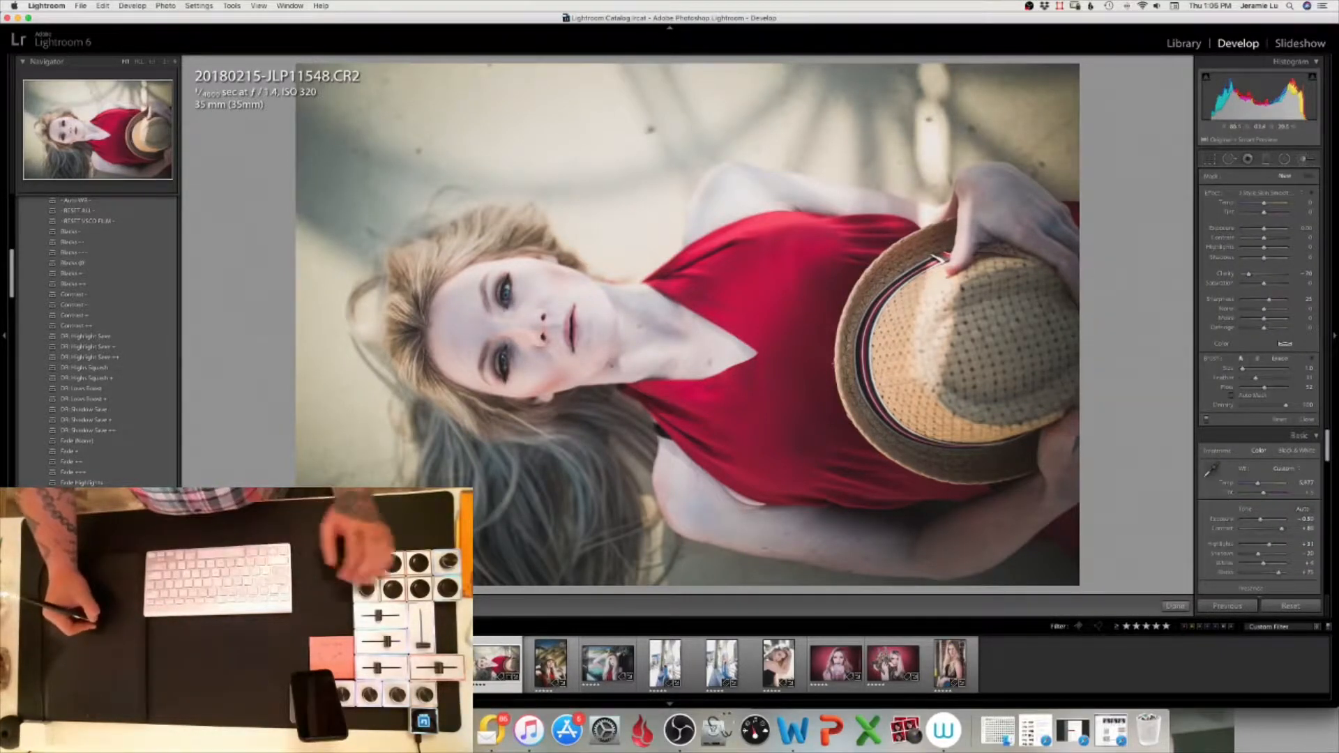
key(bracketright)
key(bracketright)
key(bracketright)
key(bracketright)
key(bracketright)
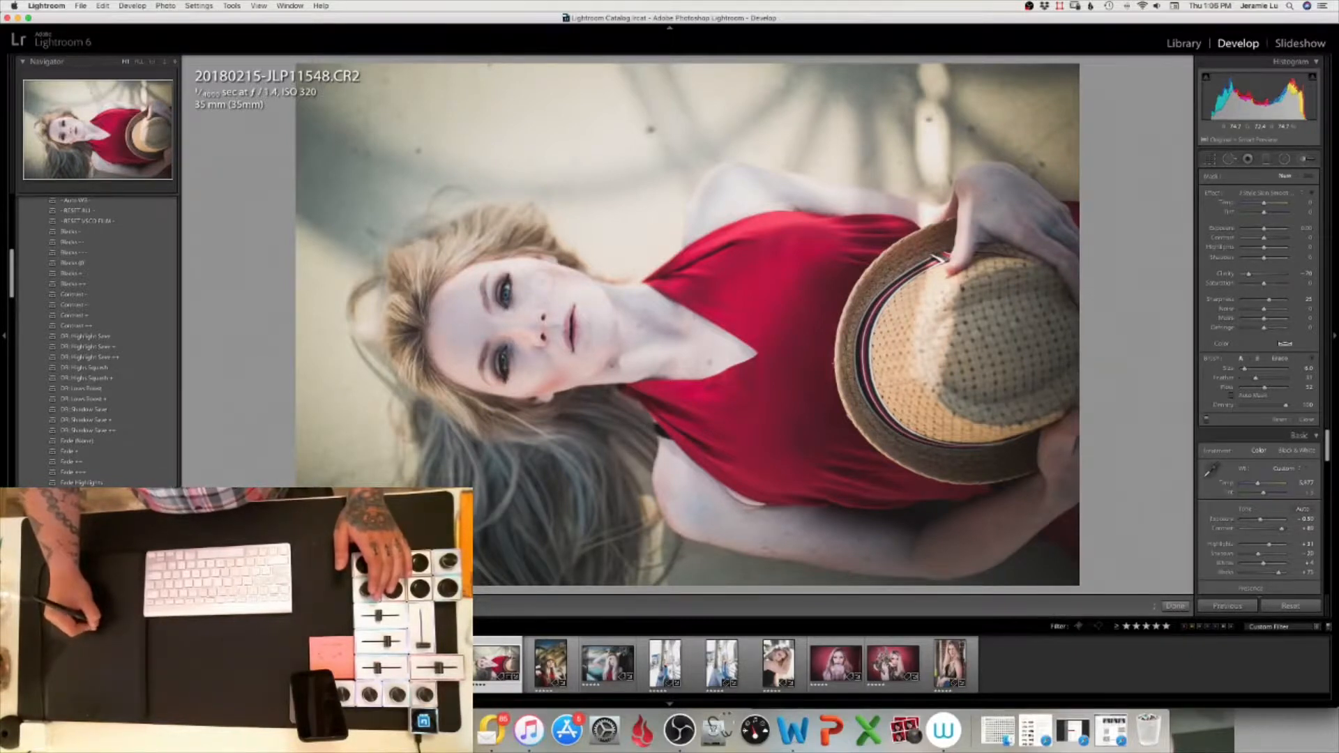
drag(533, 273, 551, 284)
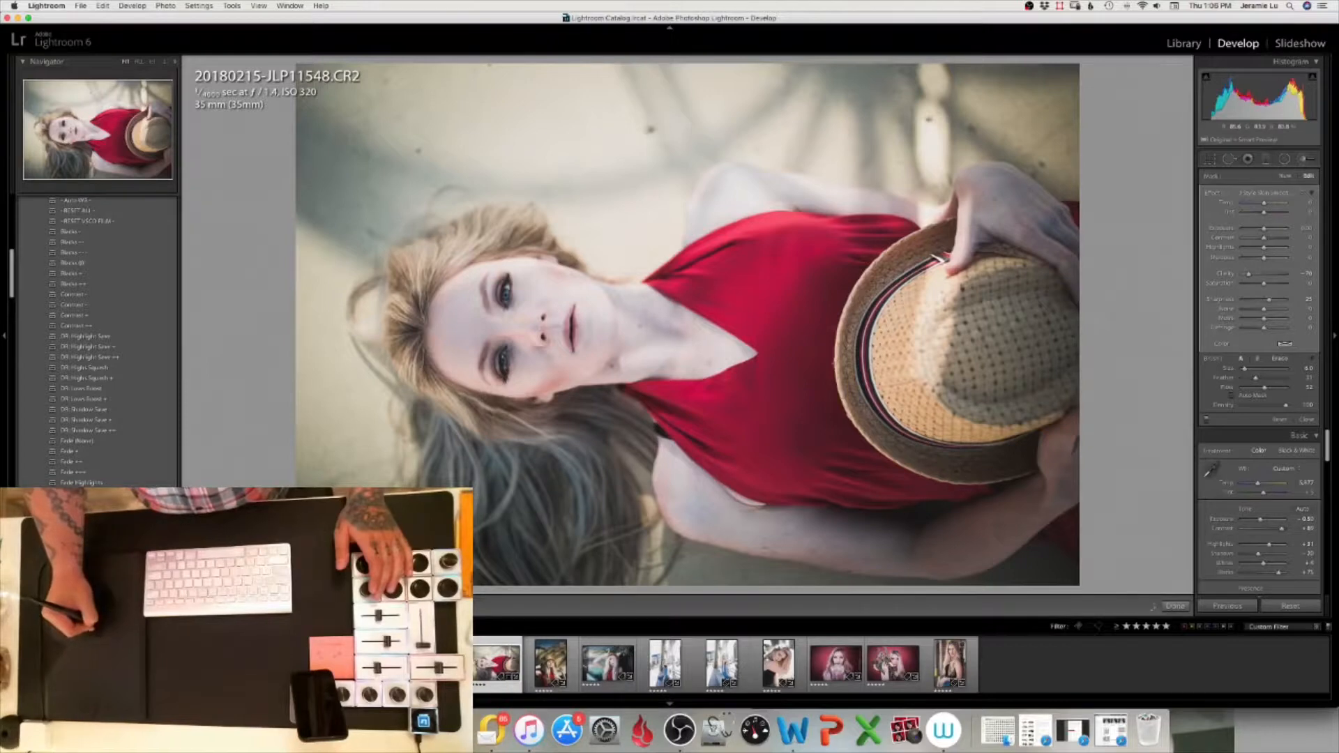
key(bracketright)
key(bracketright)
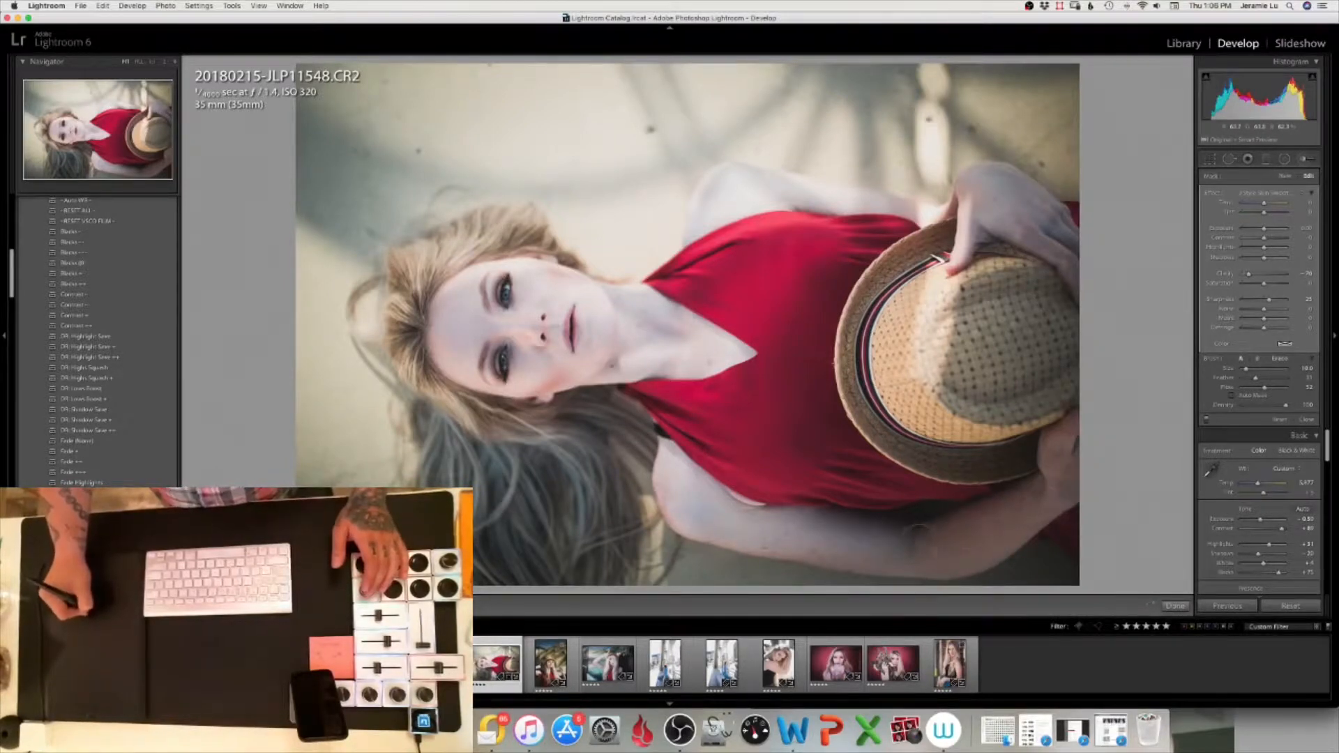
Try to heal the spot on the woman's chest with the Spot Removal tool in Heal mode.
click(1230, 160)
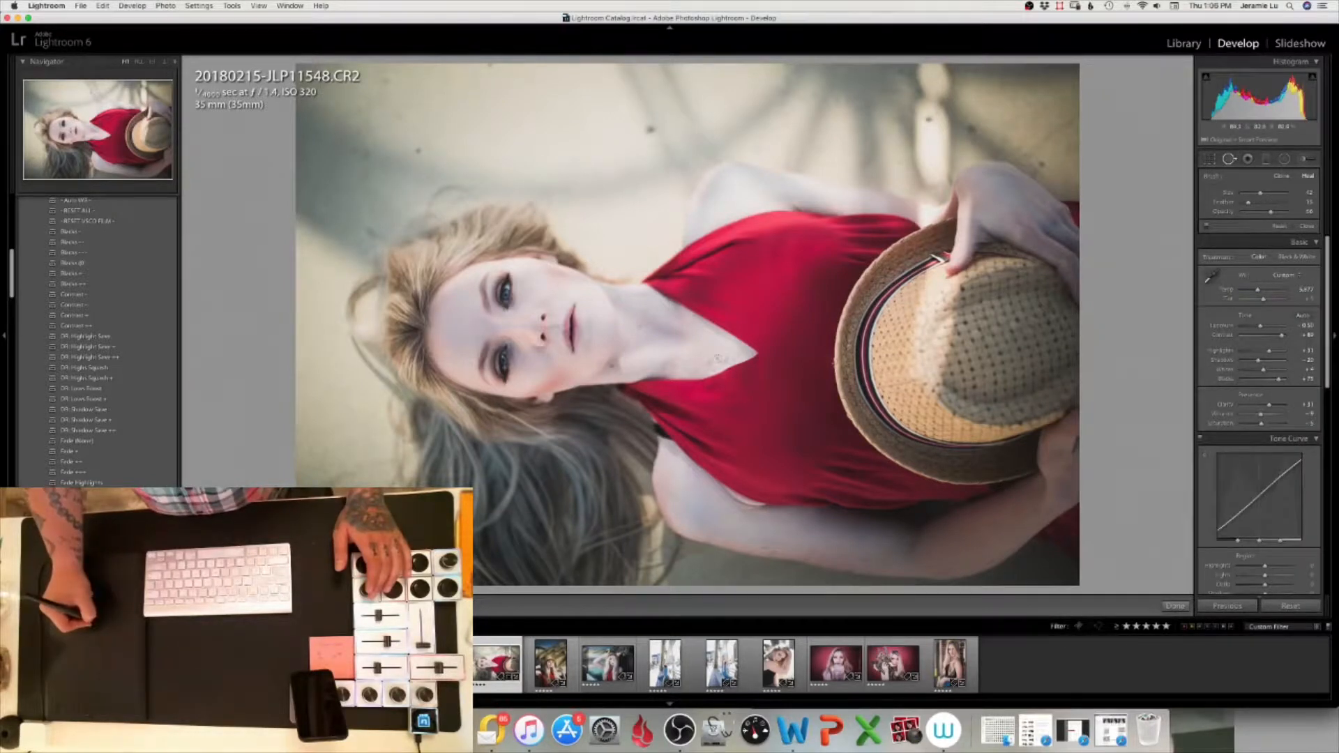
click(711, 363)
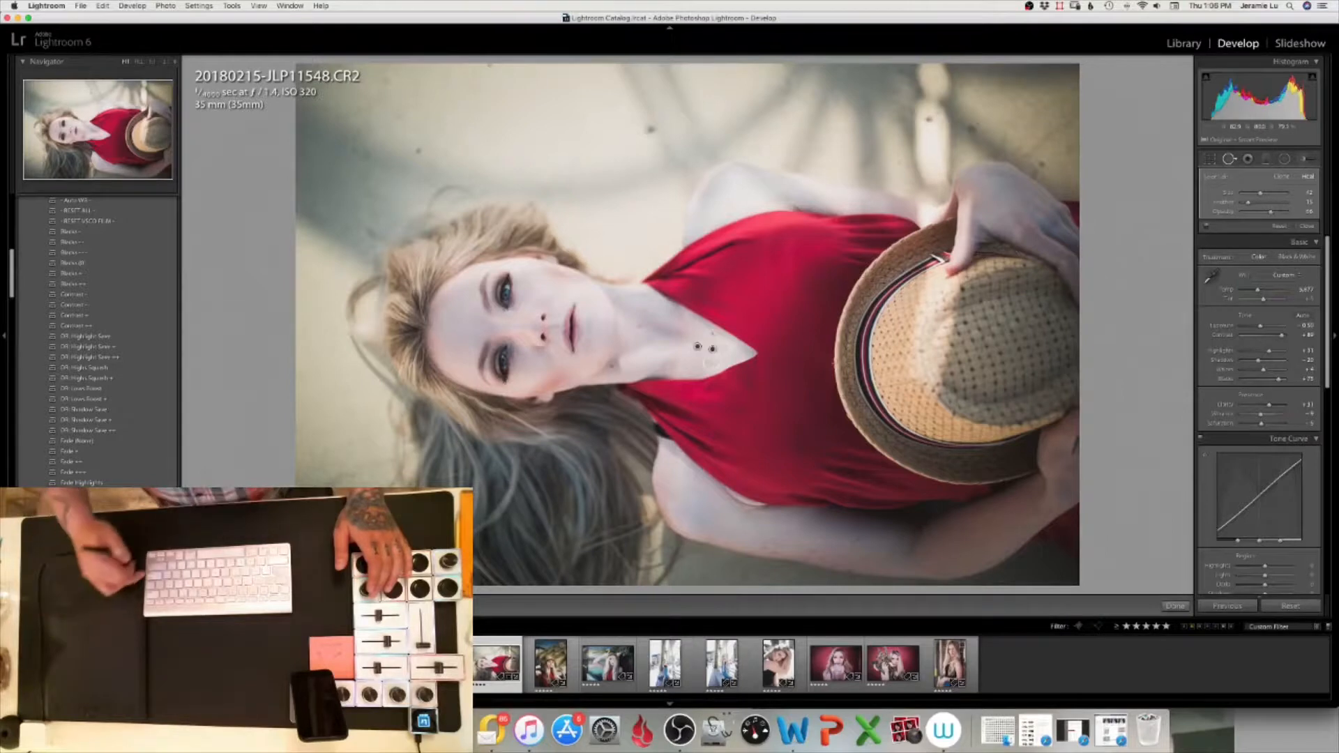
key(Delete)
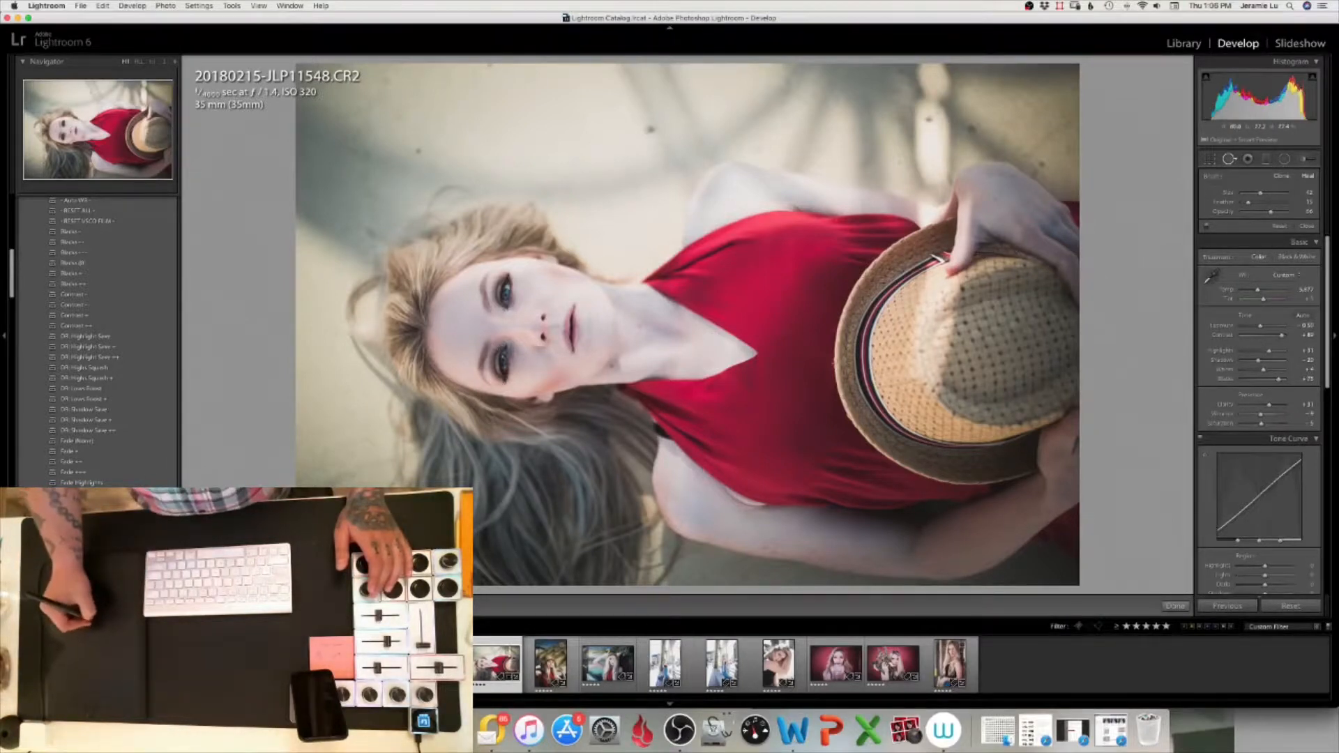
Heal the blemish near the woman's chin using a smaller Spot Removal brush and check the retouch up close.
key([)
click(592, 341)
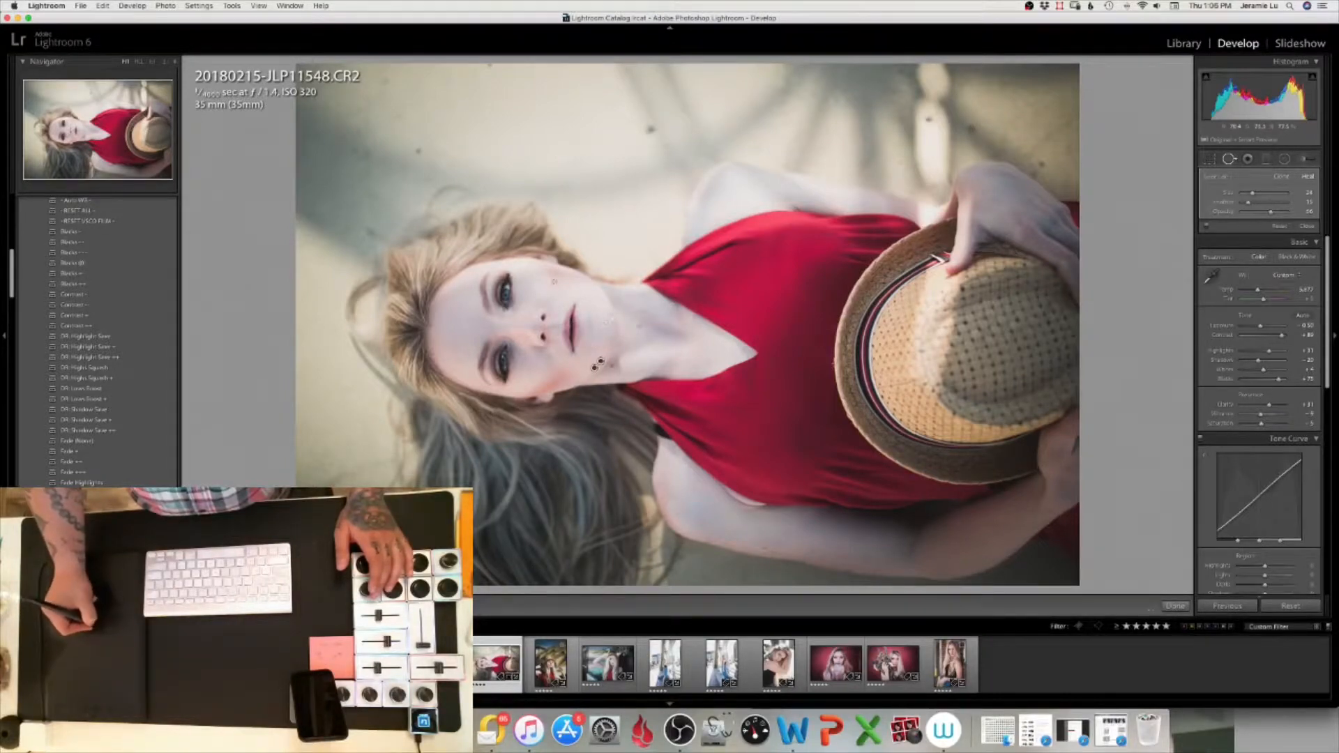
key(z)
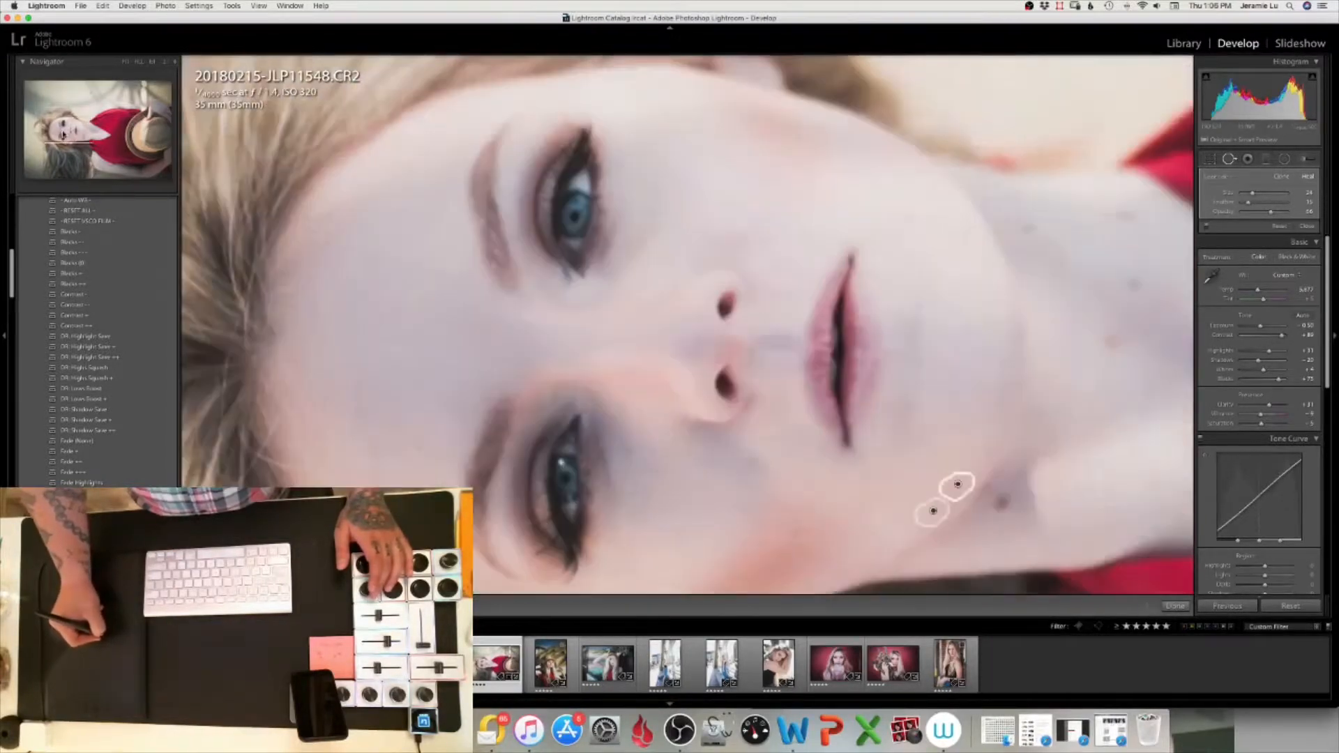
click(96, 132)
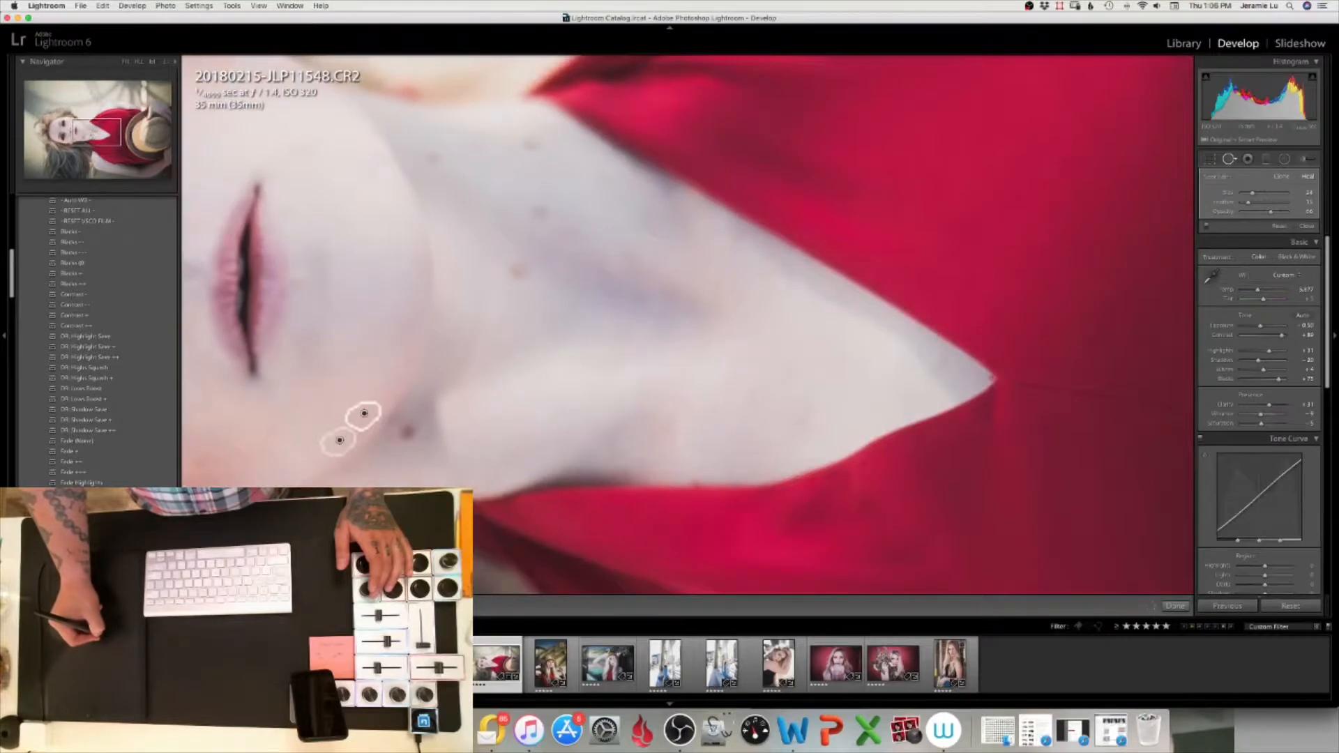
click(125, 62)
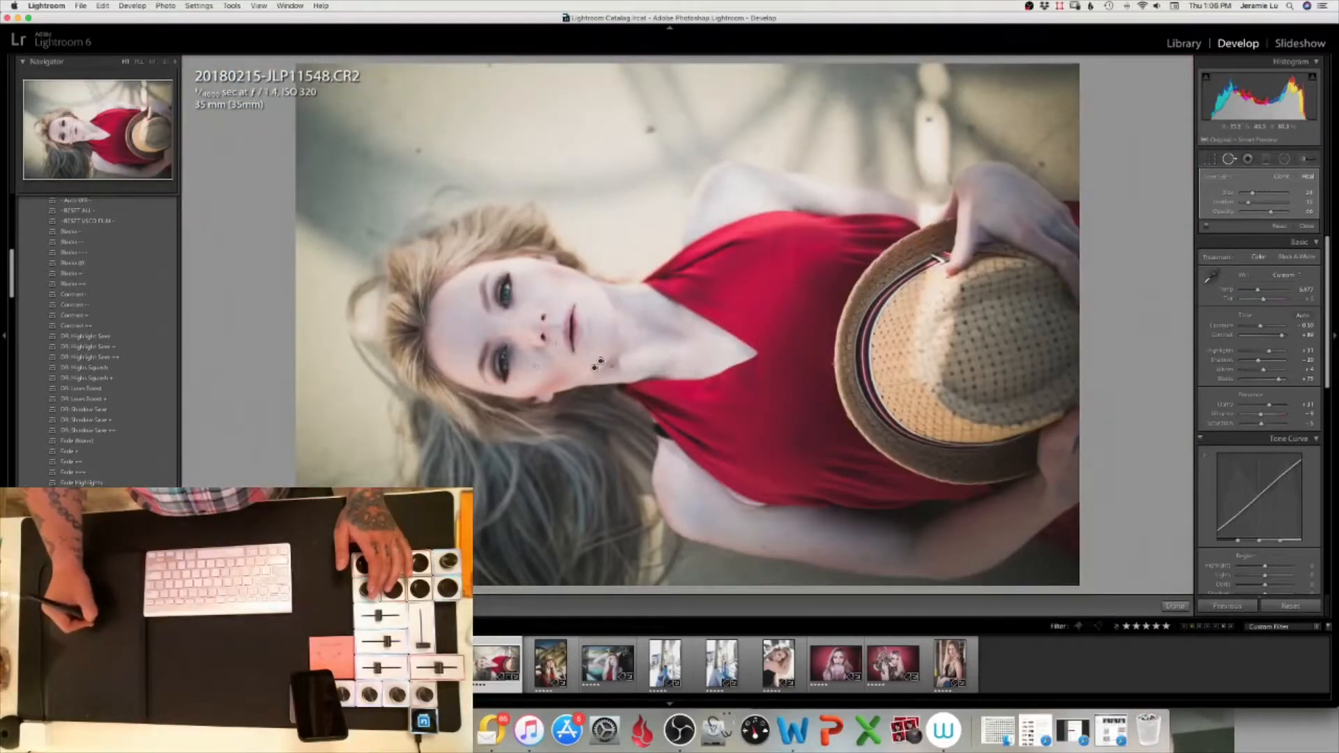
Heal the blemish on the woman's lower cheek, and place and delete a healing spot on her neck.
drag(559, 375, 563, 372)
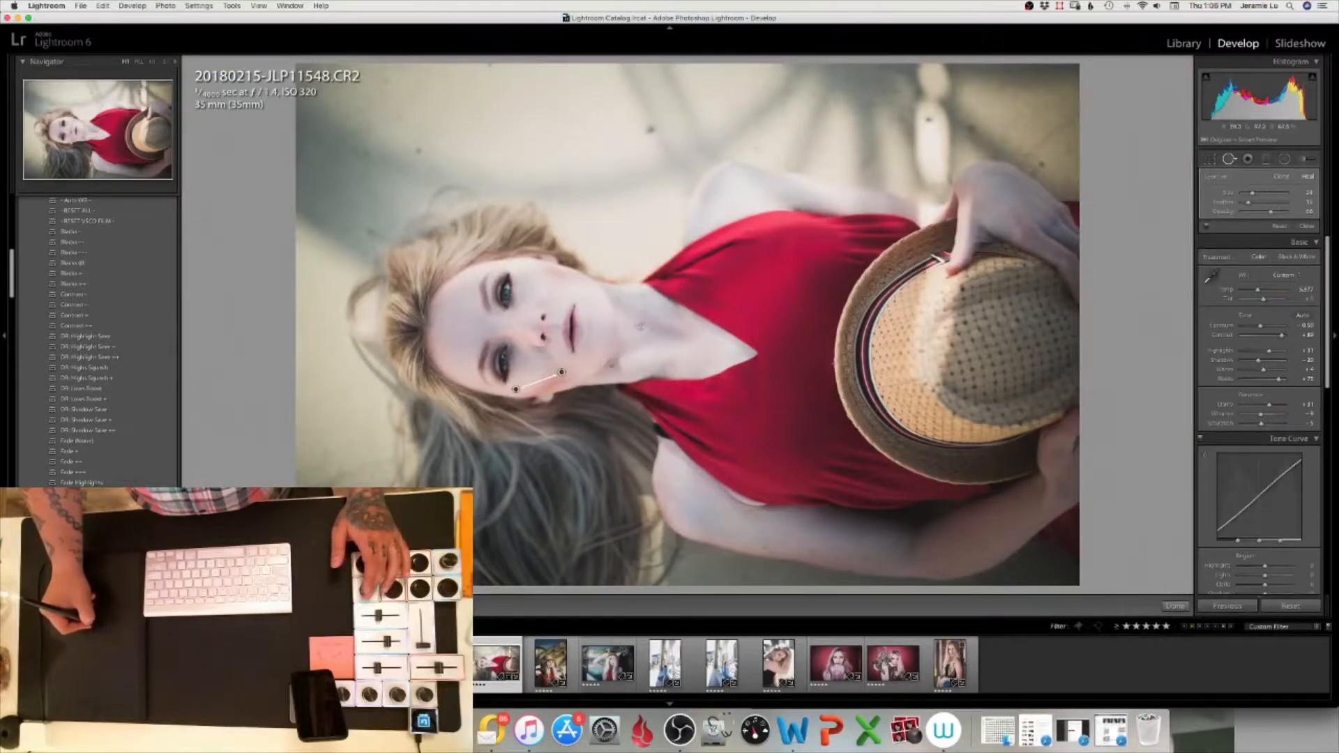
click(640, 327)
key(Delete)
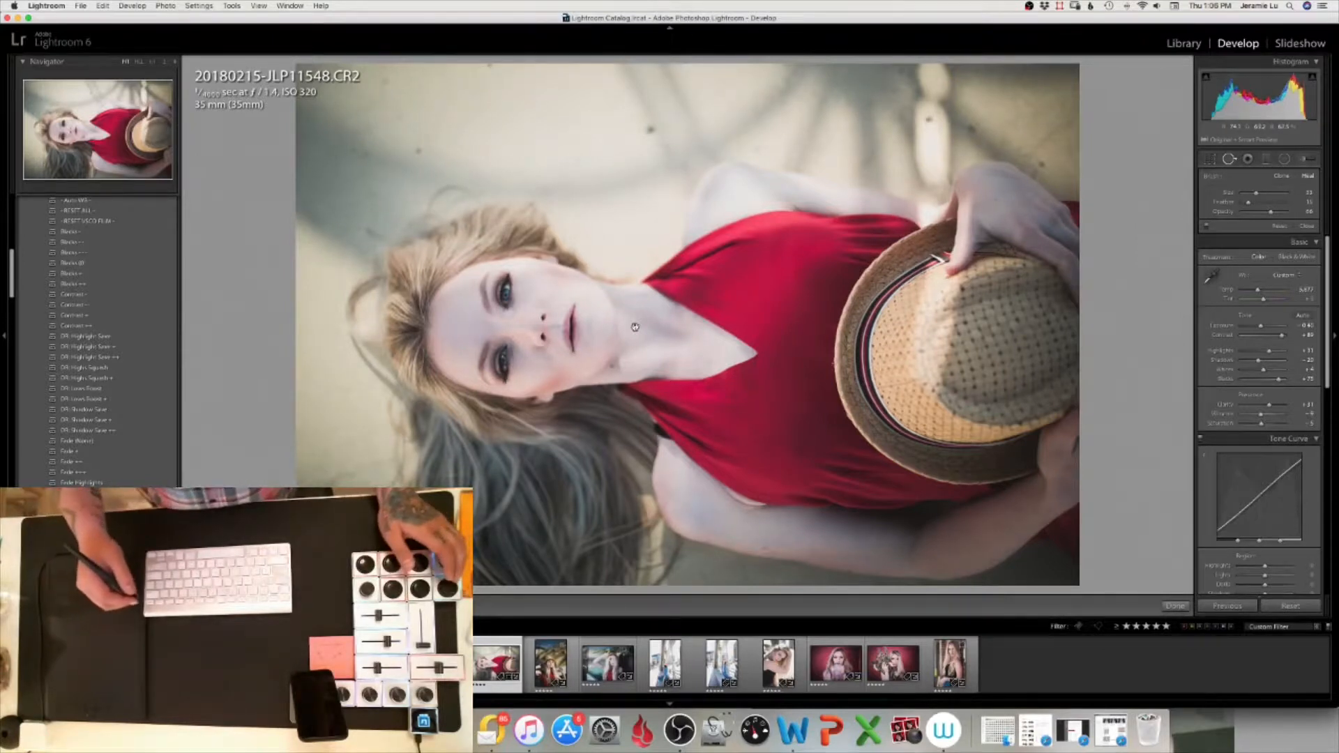
Try lower Blacks and Clarity settings on the portrait and undo the changes.
click(1263, 379)
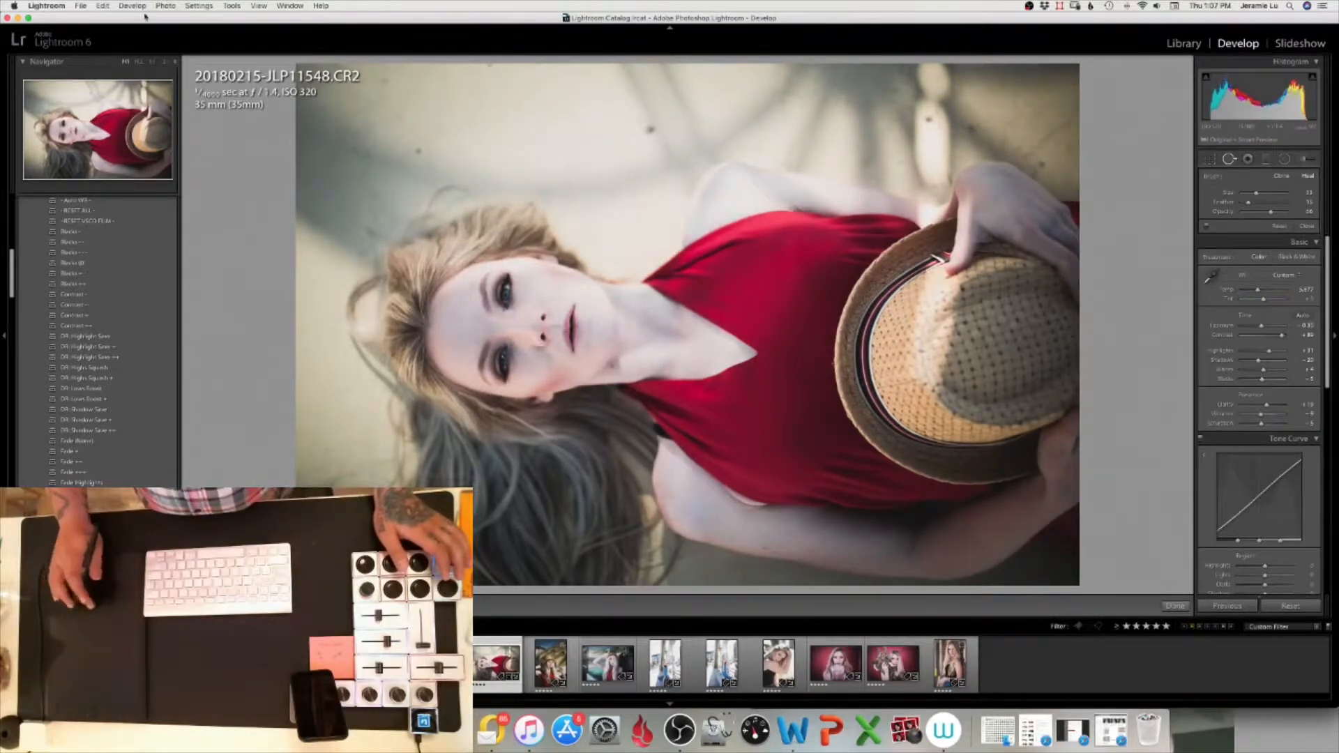
click(101, 8)
click(104, 18)
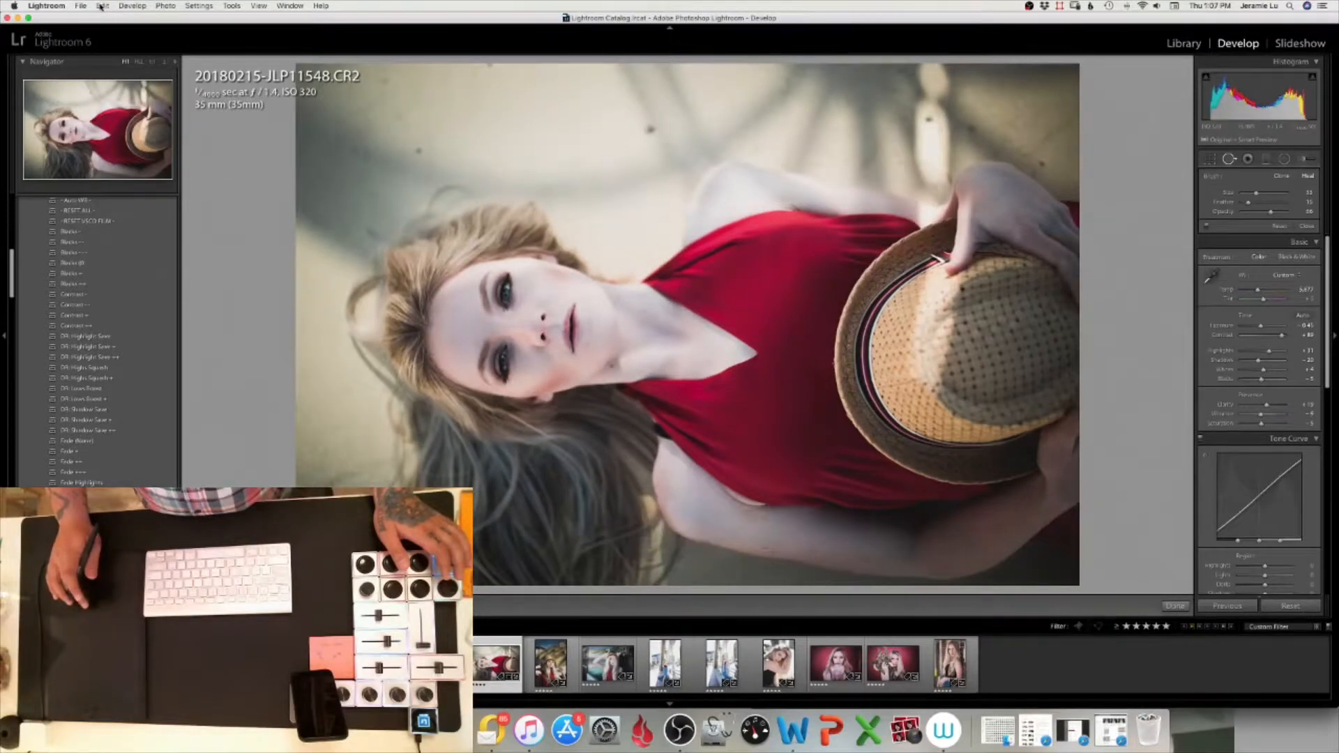
click(102, 7)
click(104, 19)
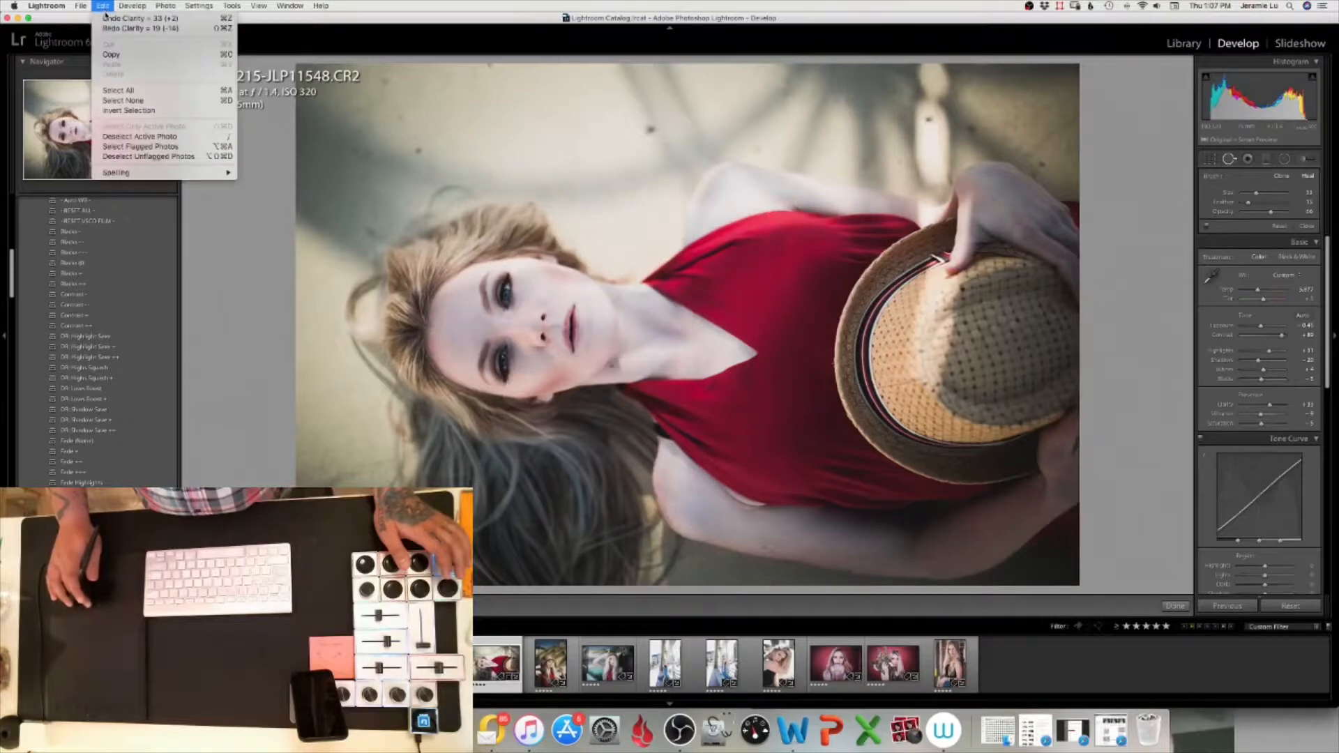
click(107, 17)
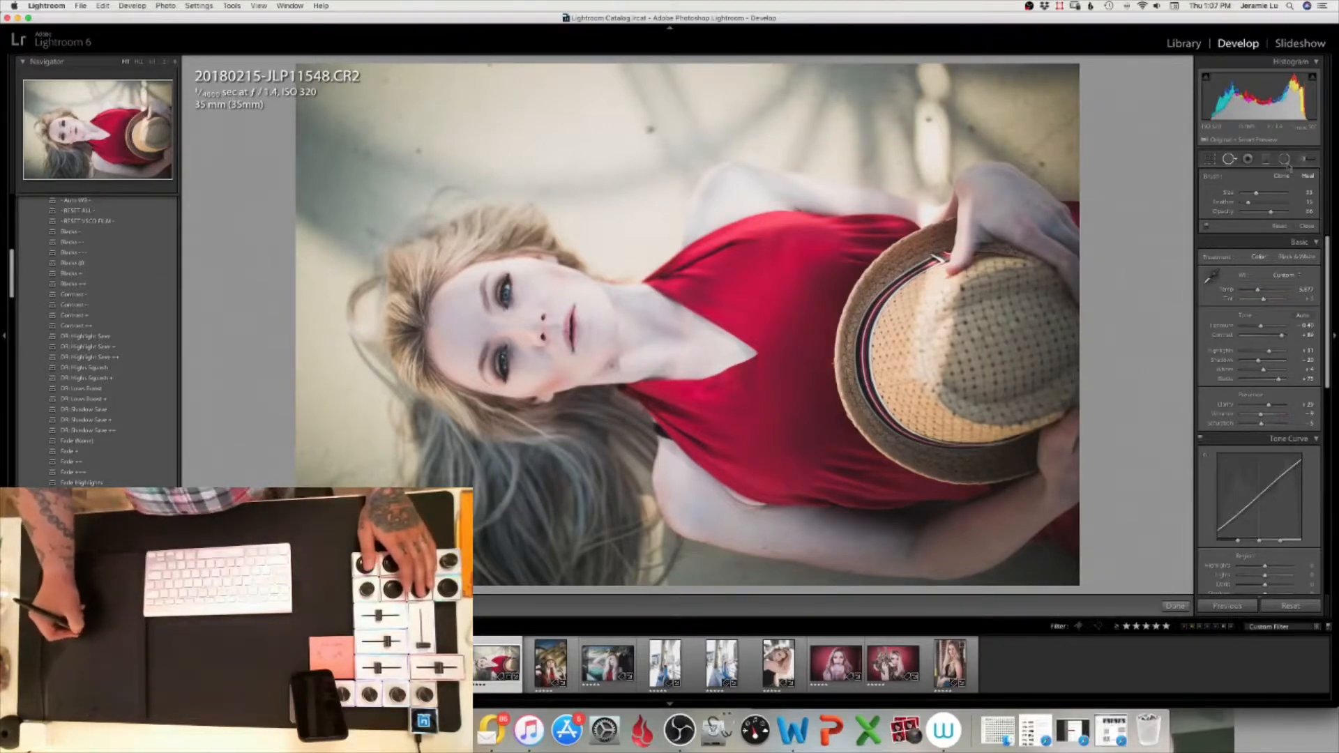
Dodge the highlights in the woman's hair around her forehead and below her face with a small Dodge adjustment brush.
key(k)
click(1266, 193)
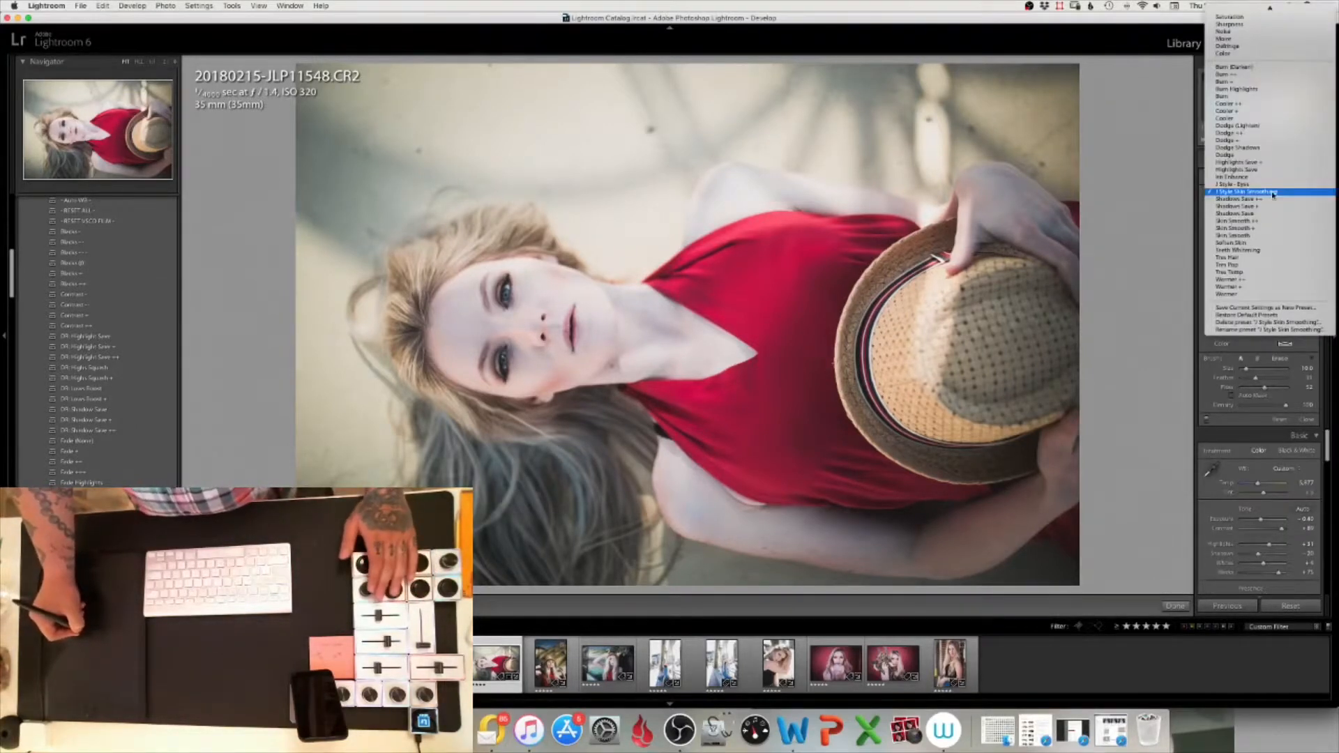
click(1226, 155)
key(bracketleft)
key(bracketleft)
key(bracketleft)
key(bracketleft)
key(bracketleft)
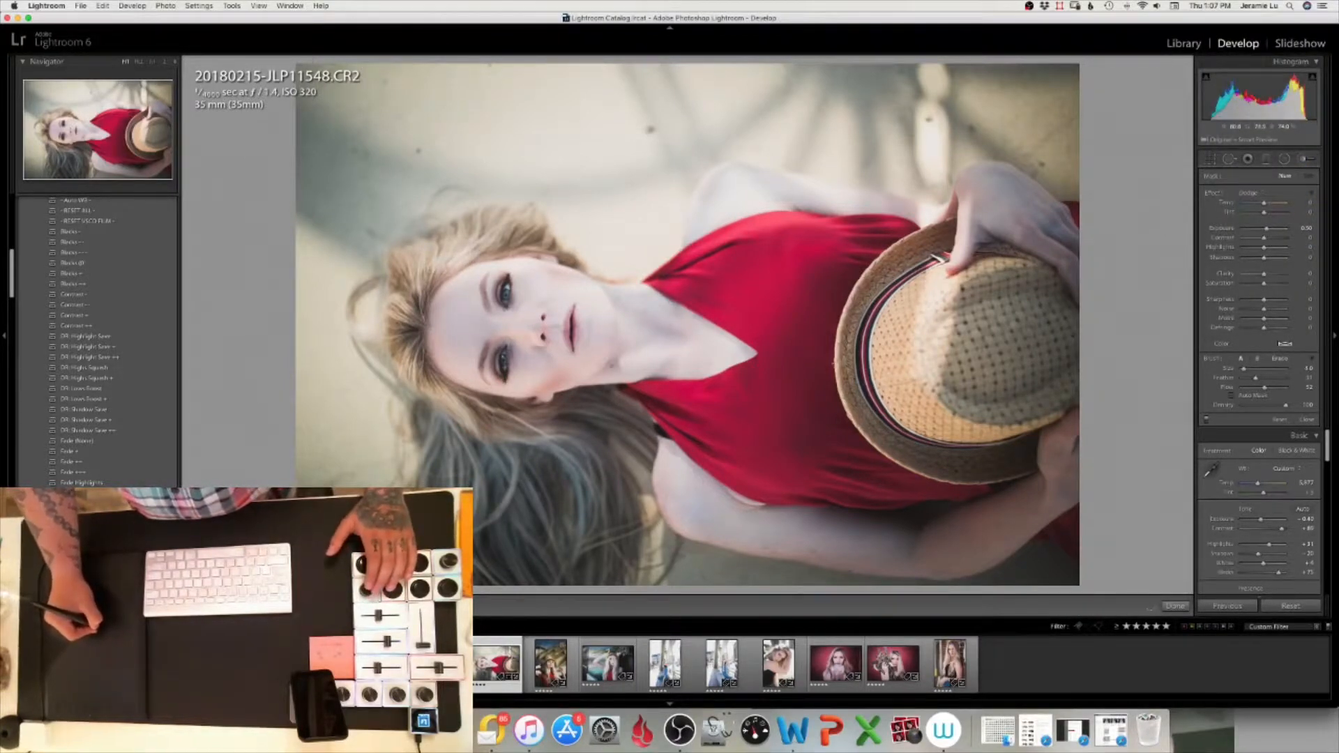
mouse_move(434, 254)
mouse_down()
mouse_move(397, 265)
mouse_move(491, 233)
mouse_up()
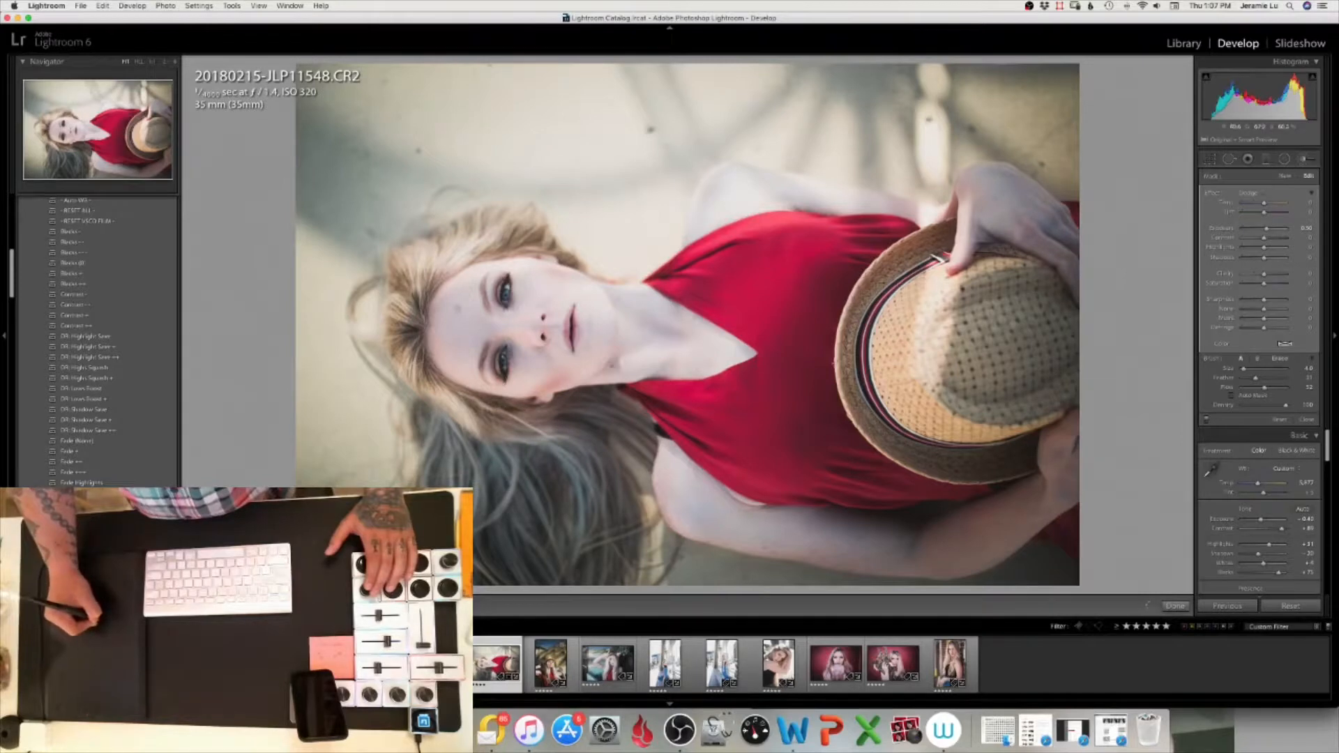
drag(516, 419, 409, 375)
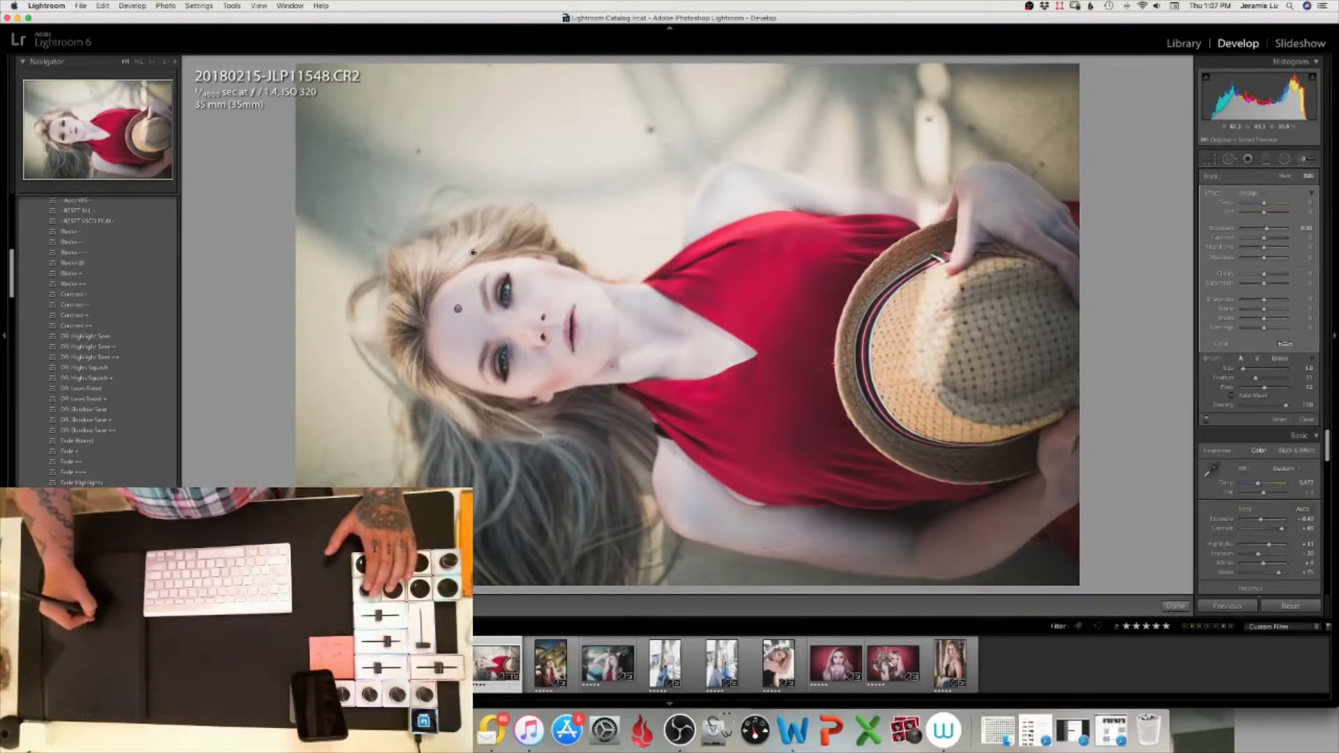
mouse_move(541, 446)
mouse_down()
mouse_move(573, 452)
mouse_move(583, 477)
mouse_up()
Dodge the inner part of the woman's eye up close with a smaller adjustment brush.
key(bracketleft)
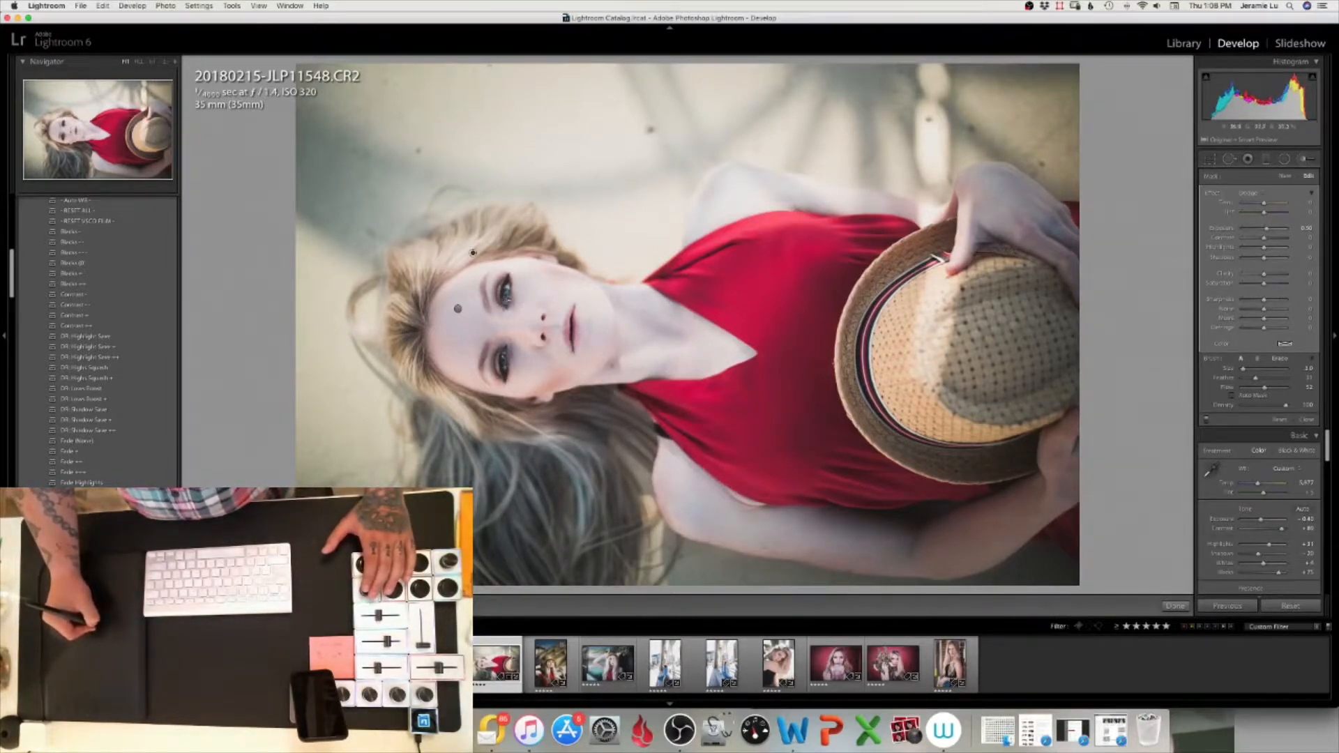
key(z)
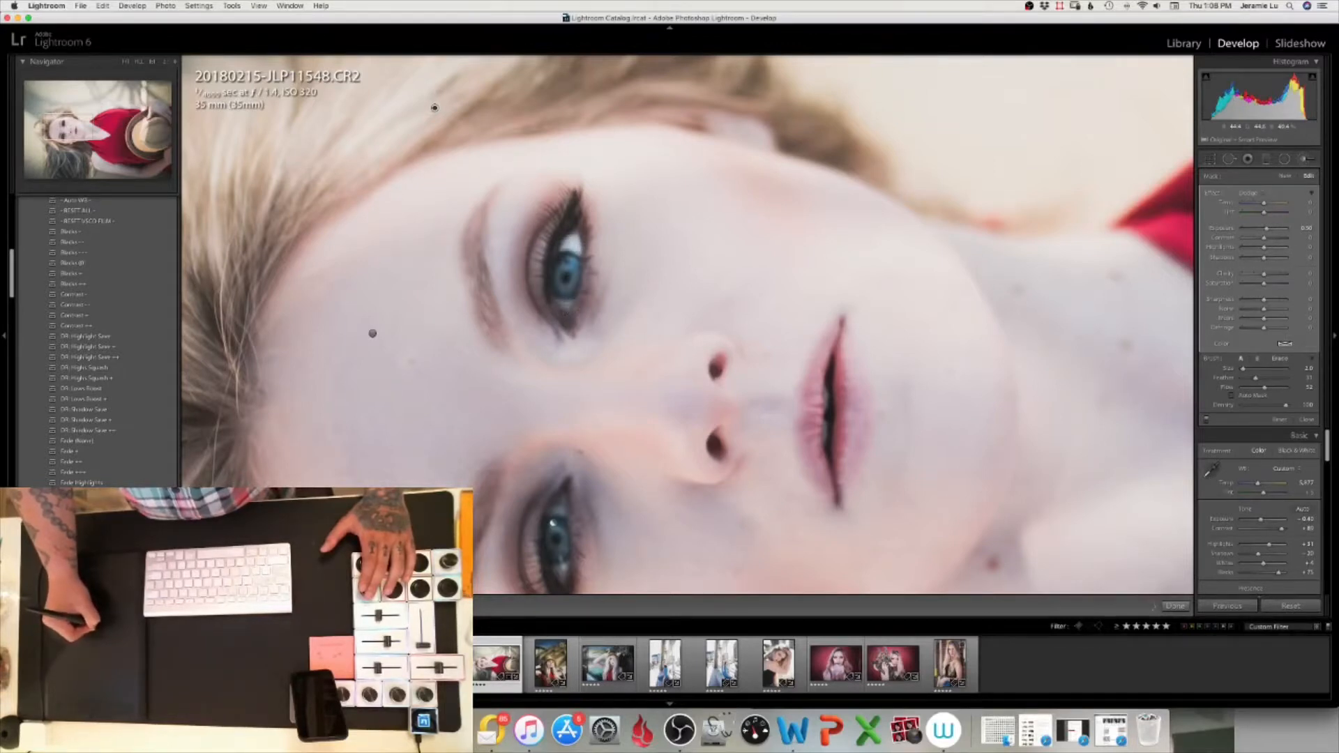
drag(566, 314, 566, 305)
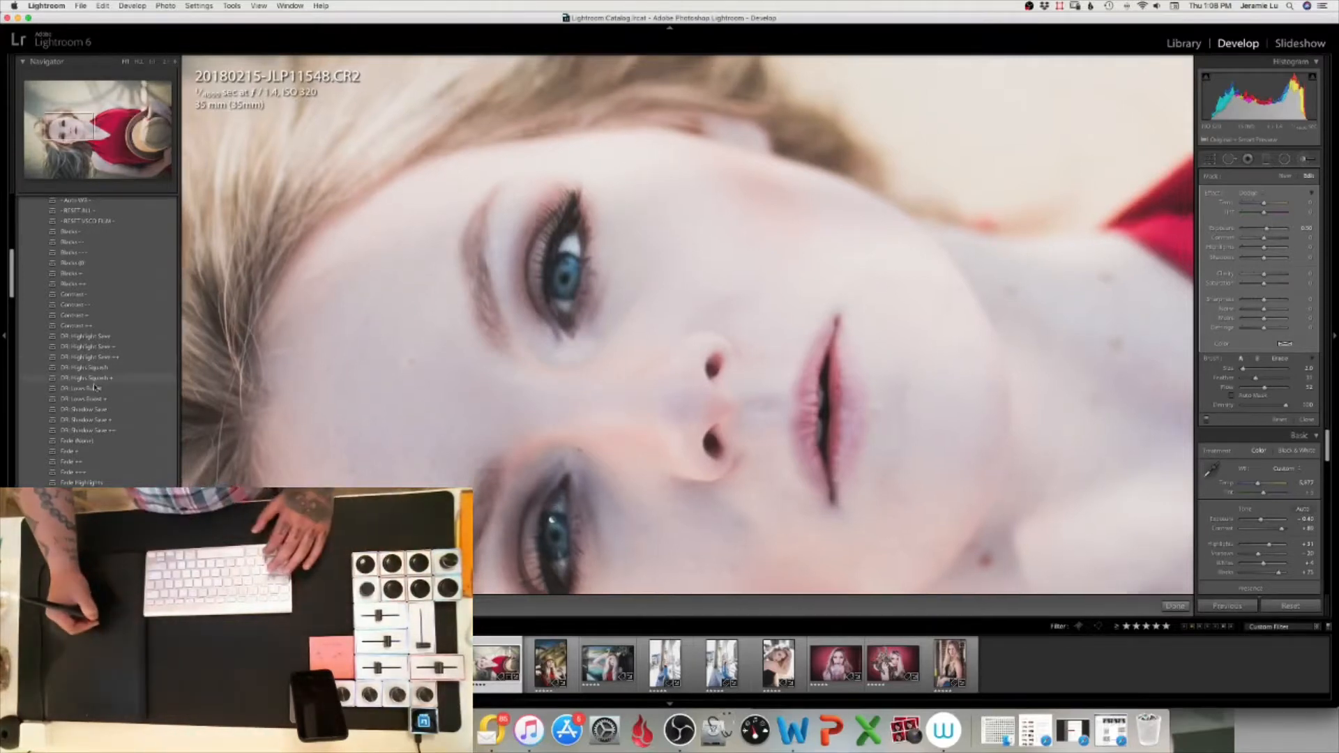
key(z)
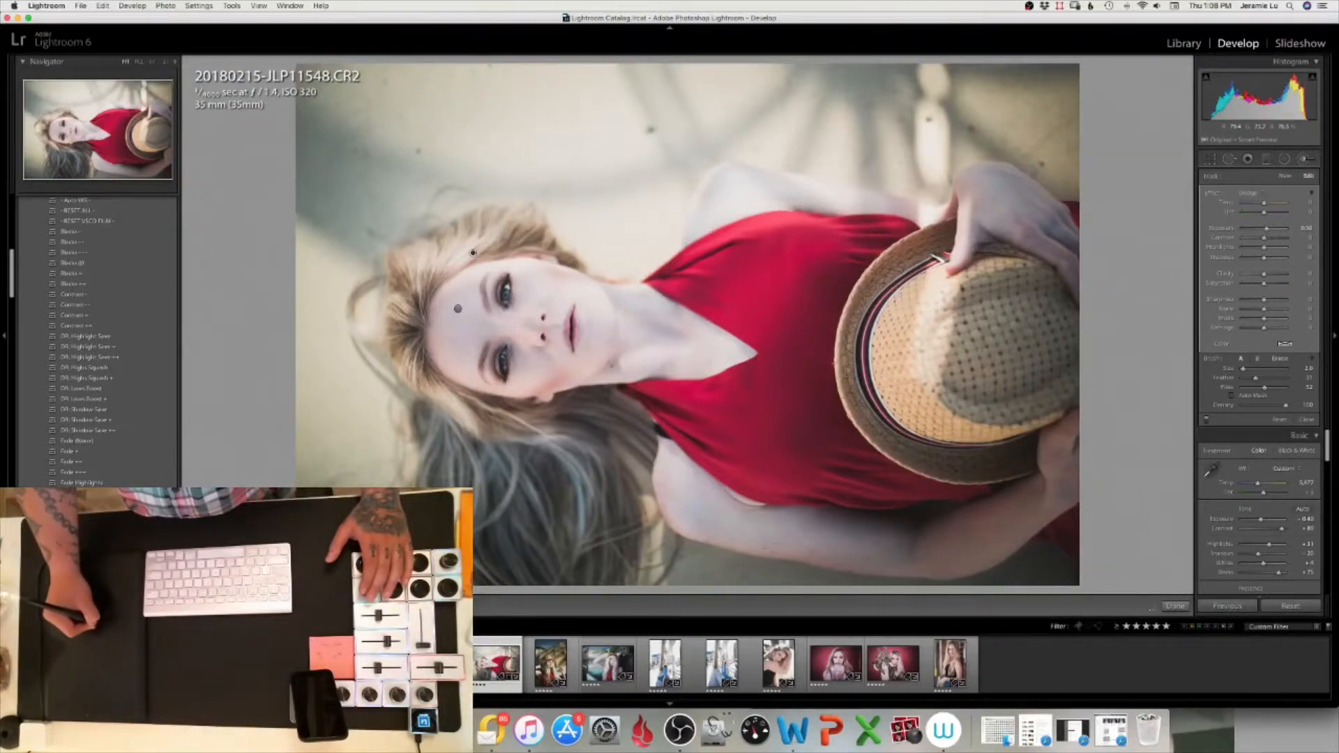
Dodge the woman's forehead with a slightly larger adjustment brush.
key(])
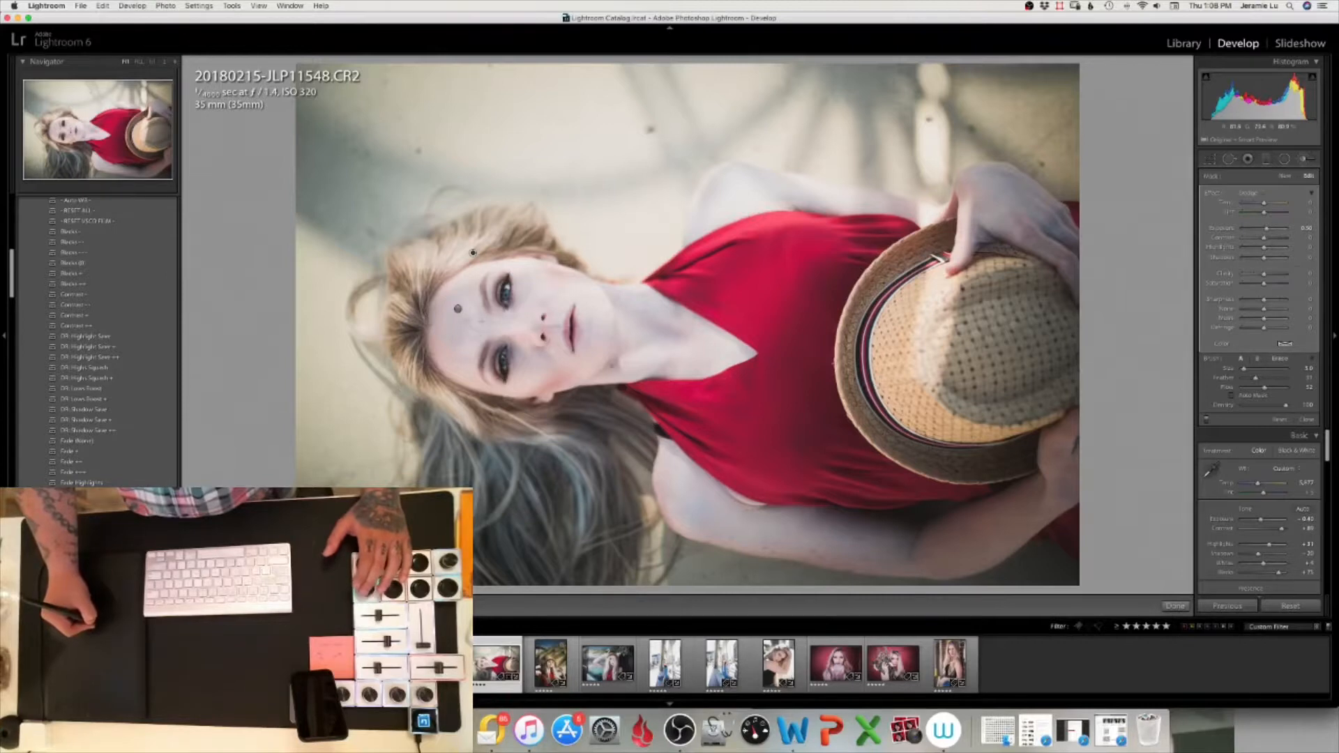
click(459, 309)
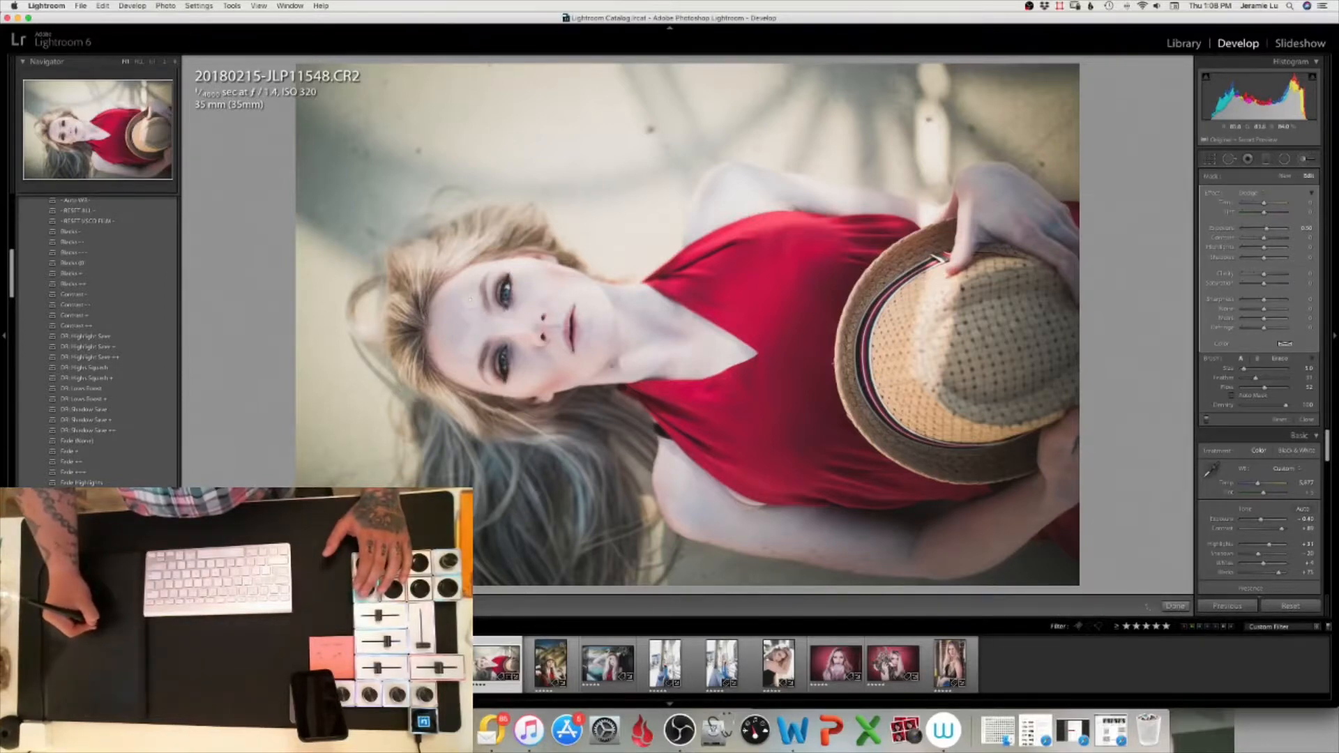
drag(465, 349, 460, 327)
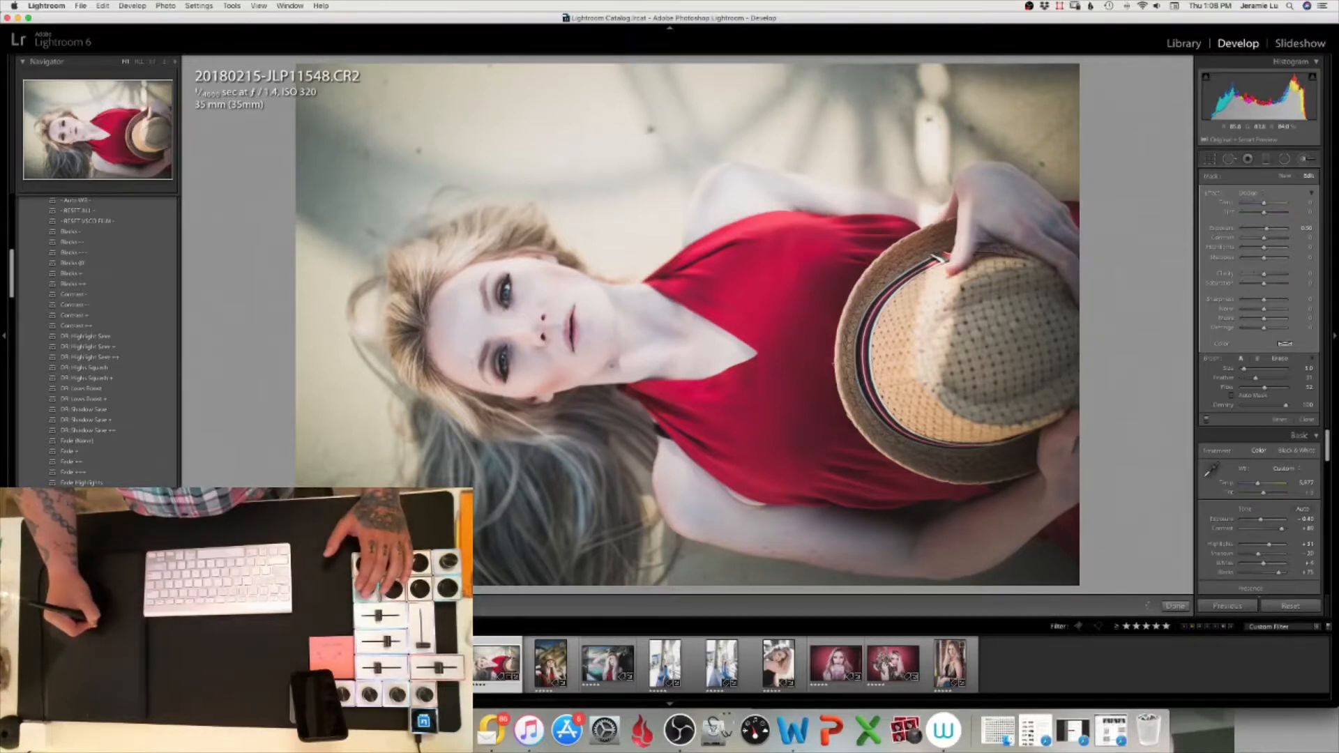
drag(467, 363, 448, 311)
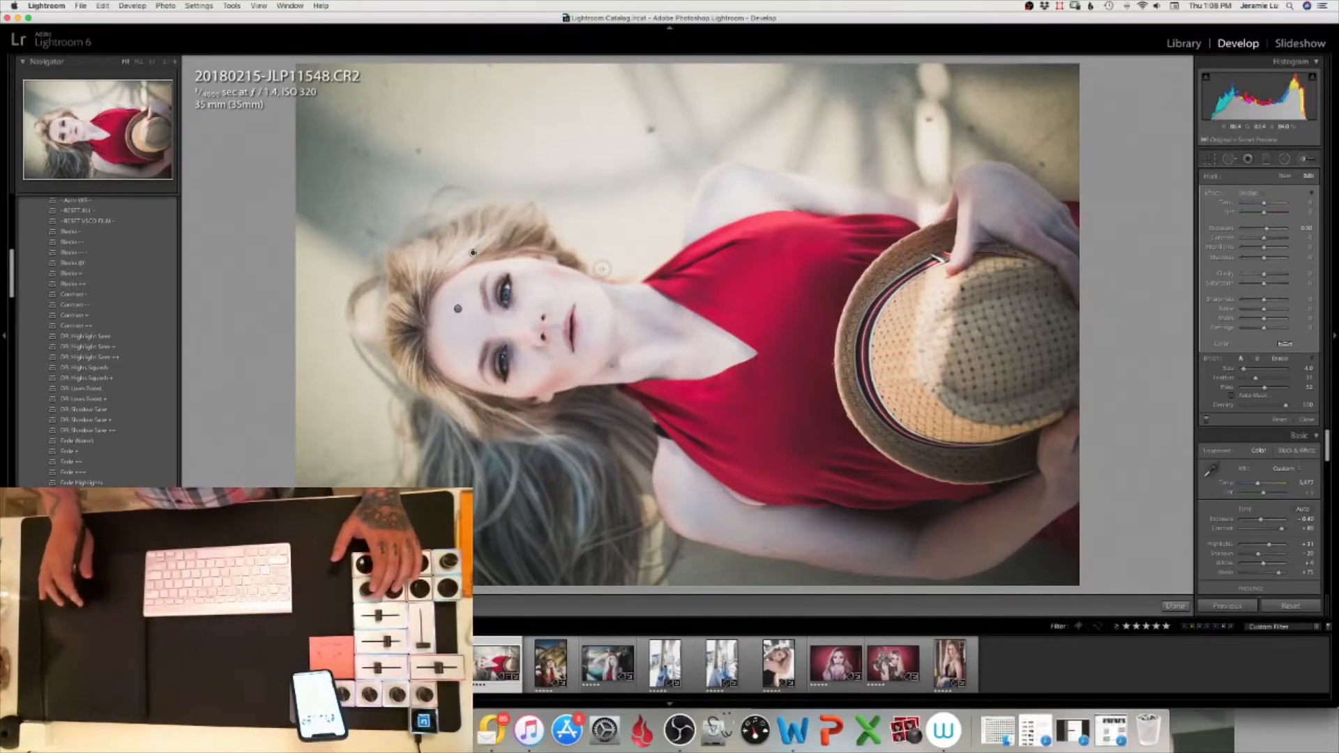
Lower the Exposure of the dodge brush adjustment slightly and compare the portrait before and after.
click(1309, 230)
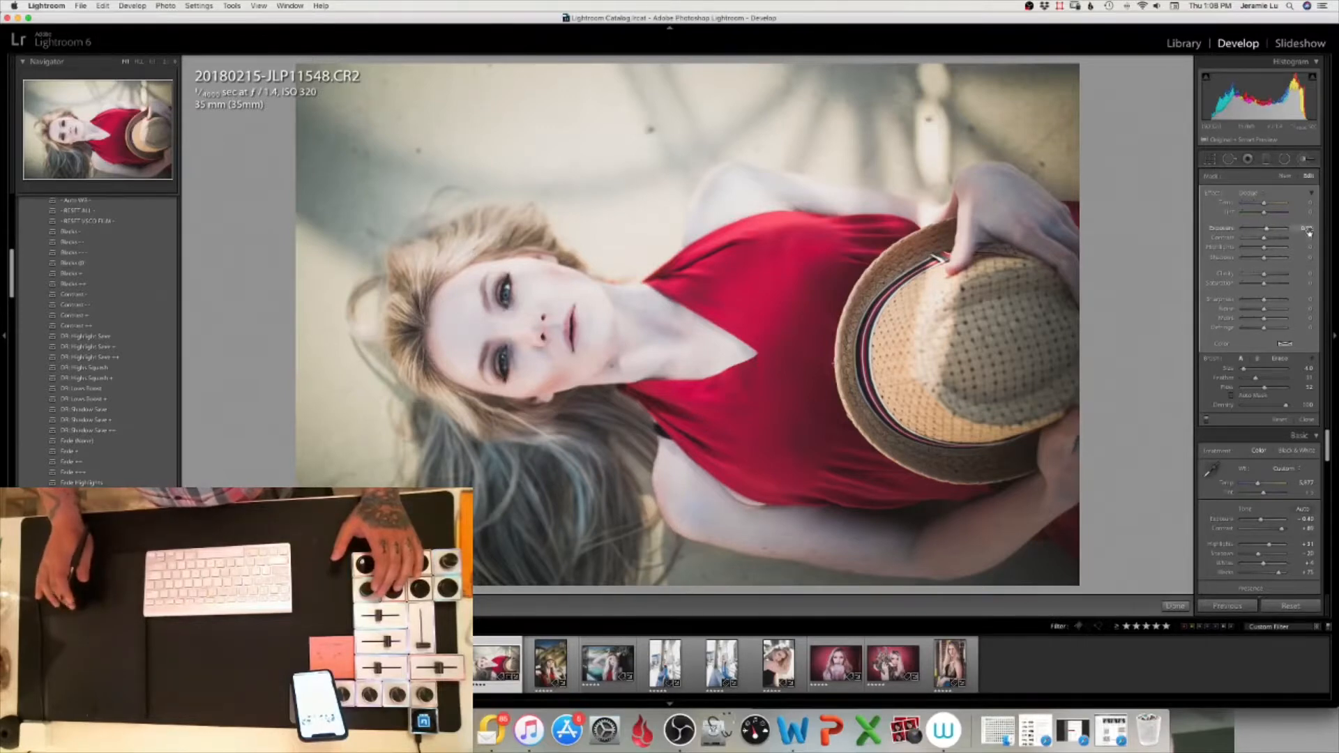
key(Down)
key(Down)
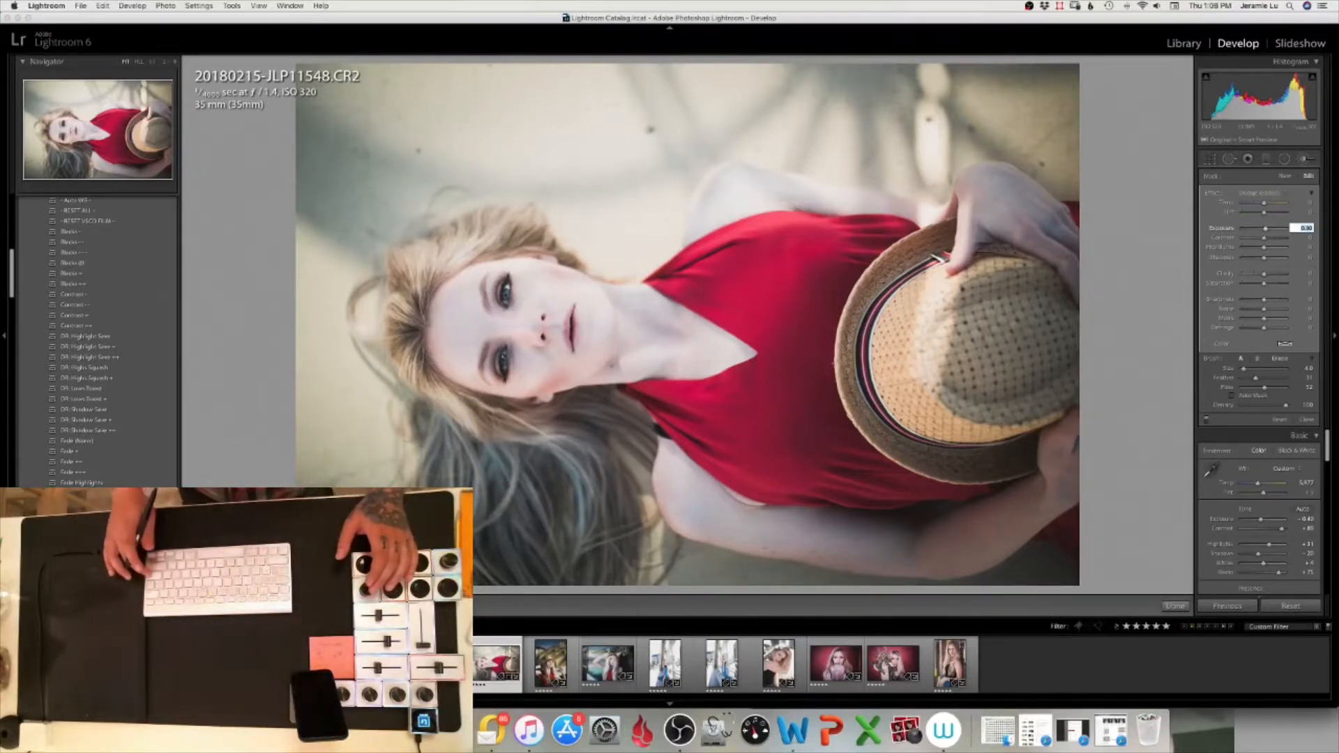
key(backslash)
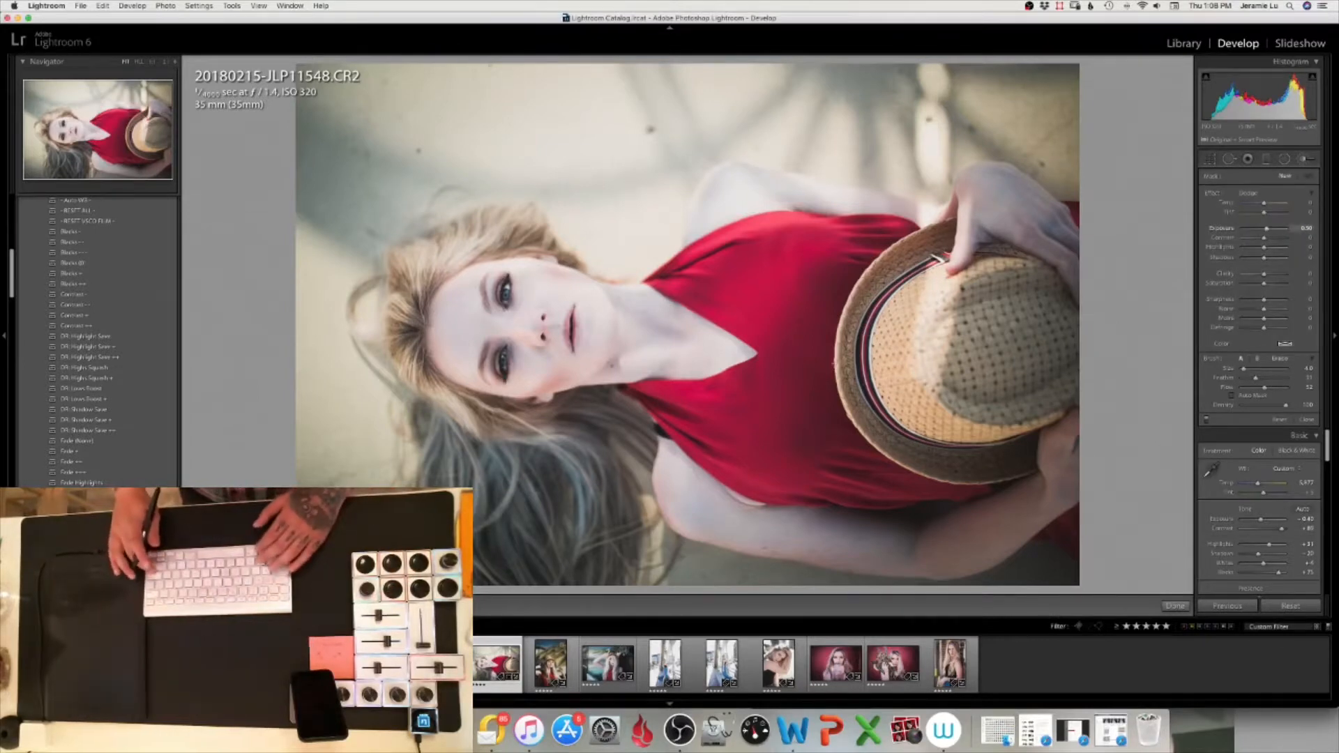
key(backslash)
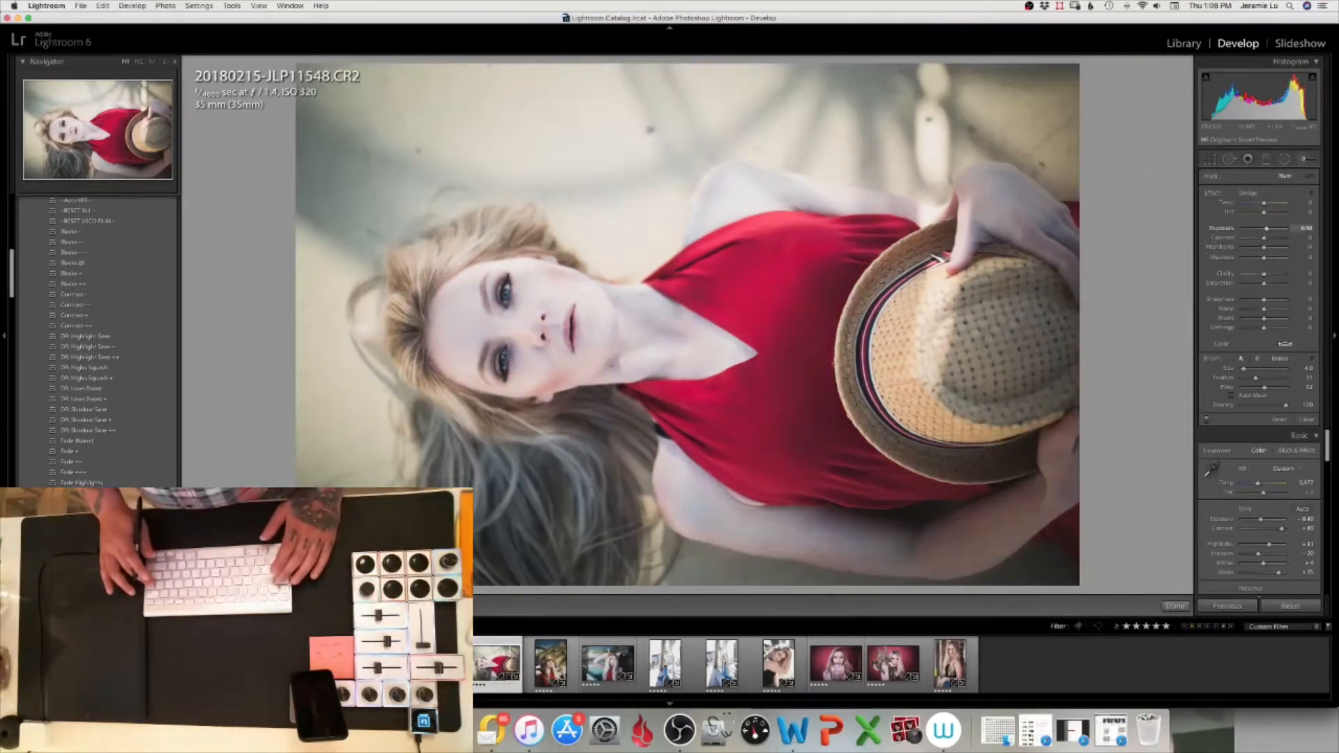
key(backslash)
key(backslash)
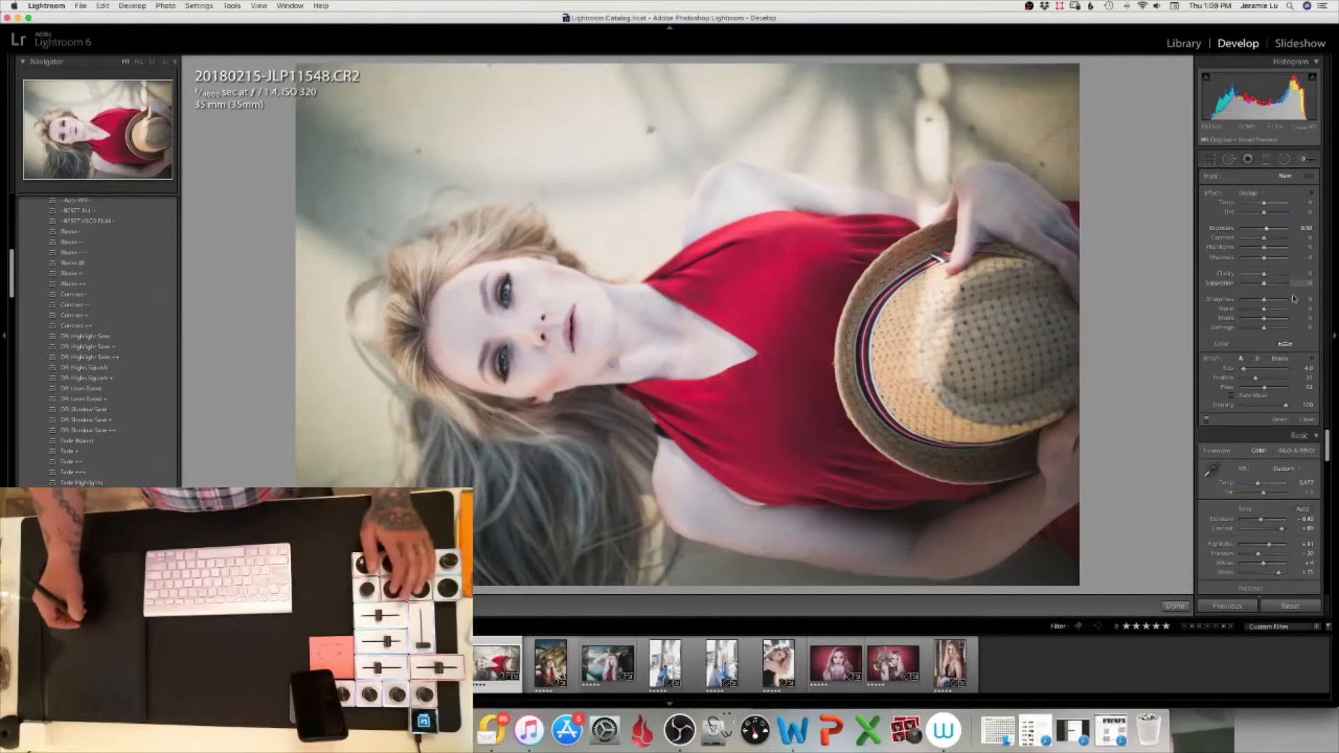
Darken both of the woman's eyebrows up close with the Burn adjustment brush effect.
click(1250, 194)
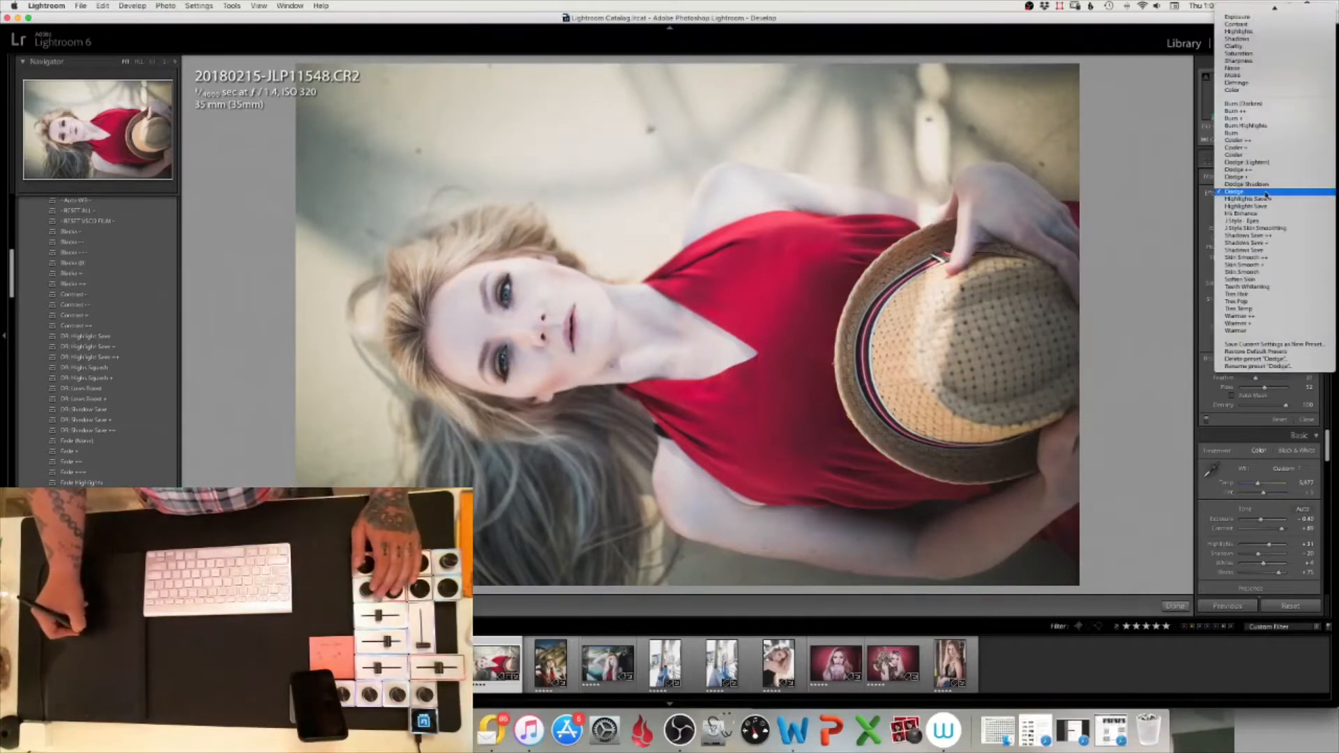
click(1217, 182)
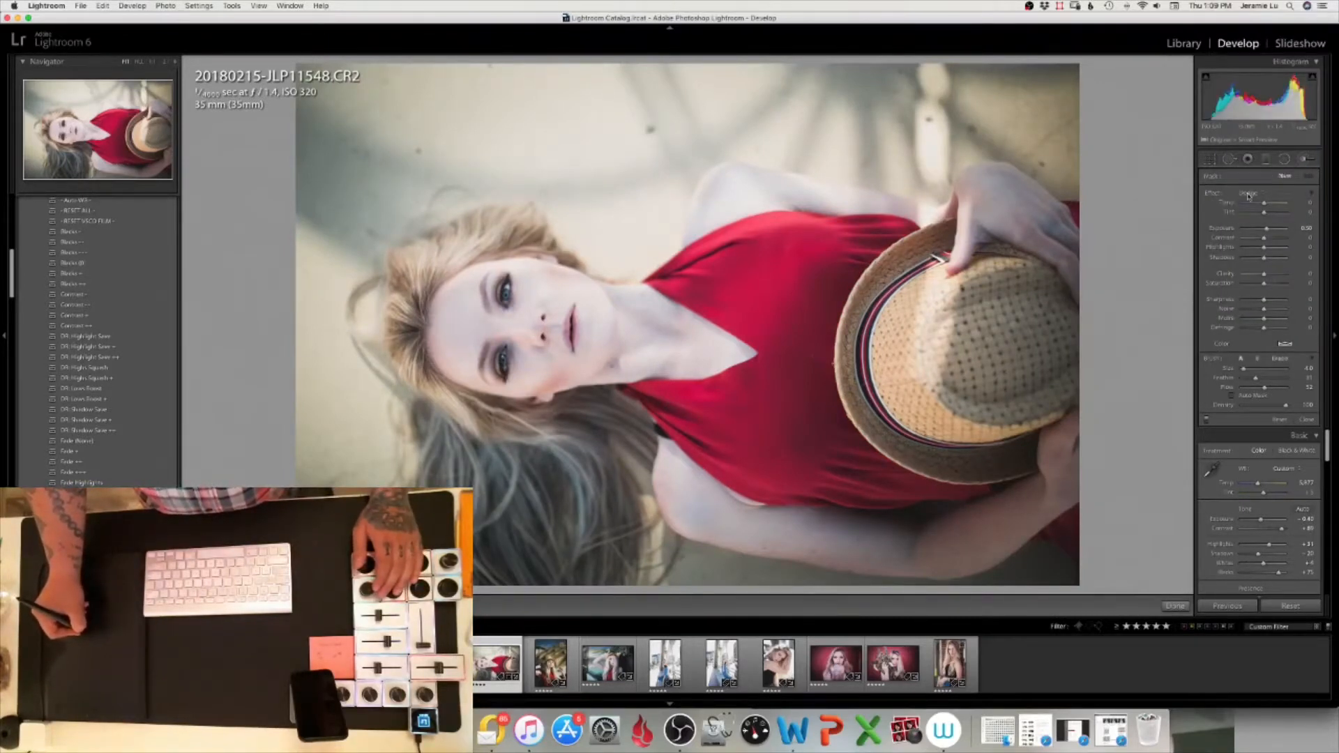
click(1249, 195)
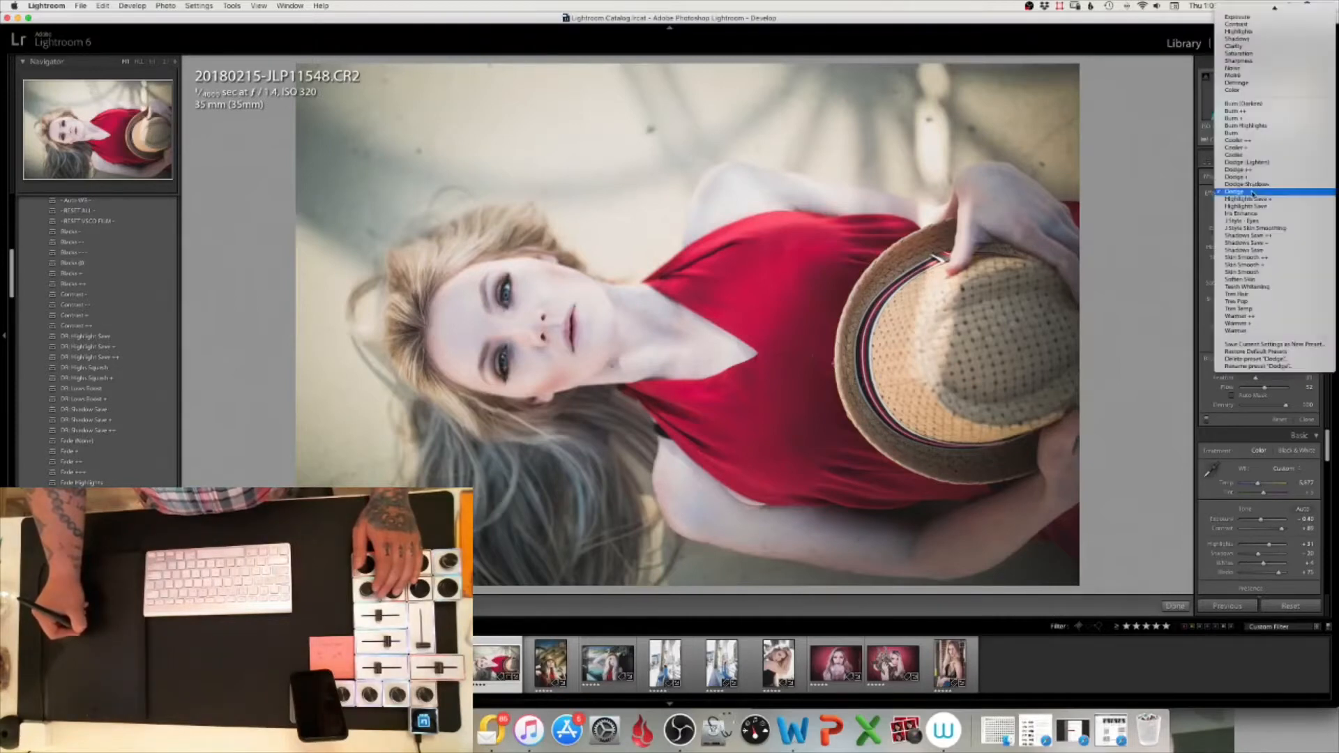
click(1250, 126)
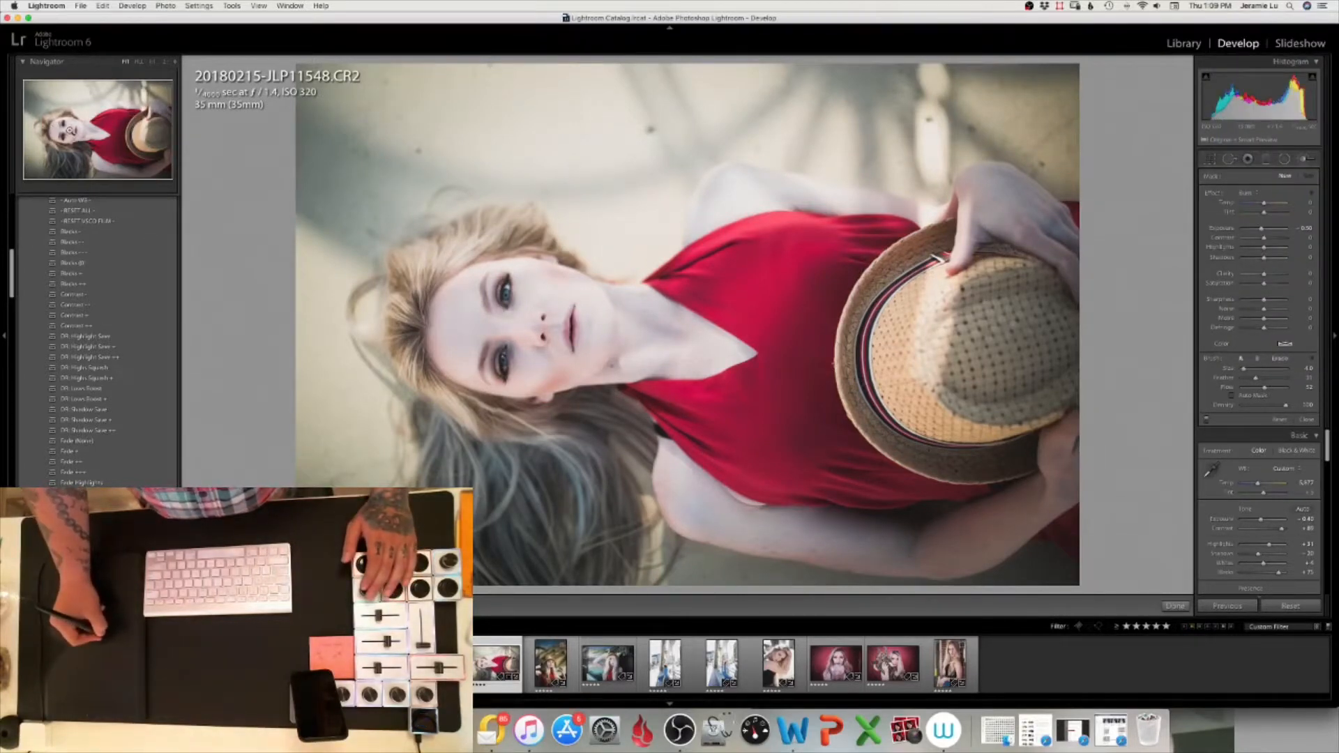
click(68, 131)
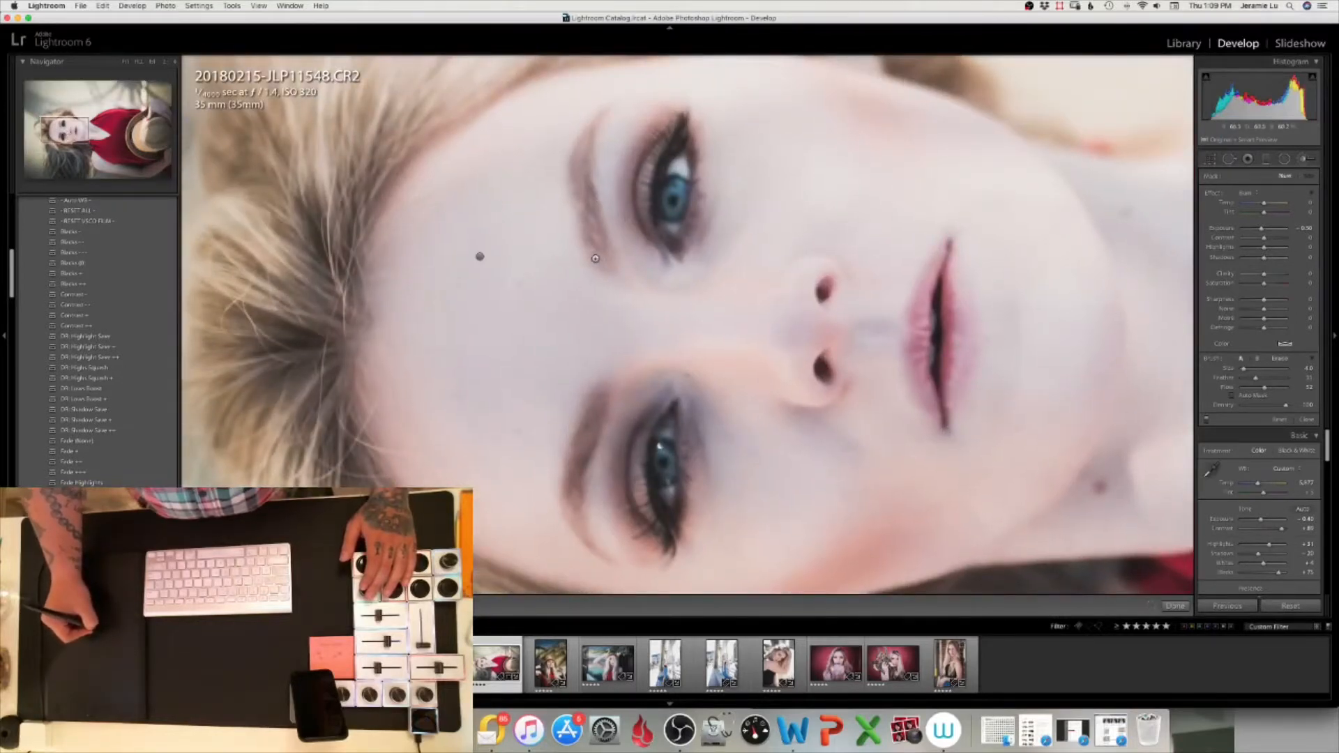
key(bracketright)
key(bracketright)
key(bracketright)
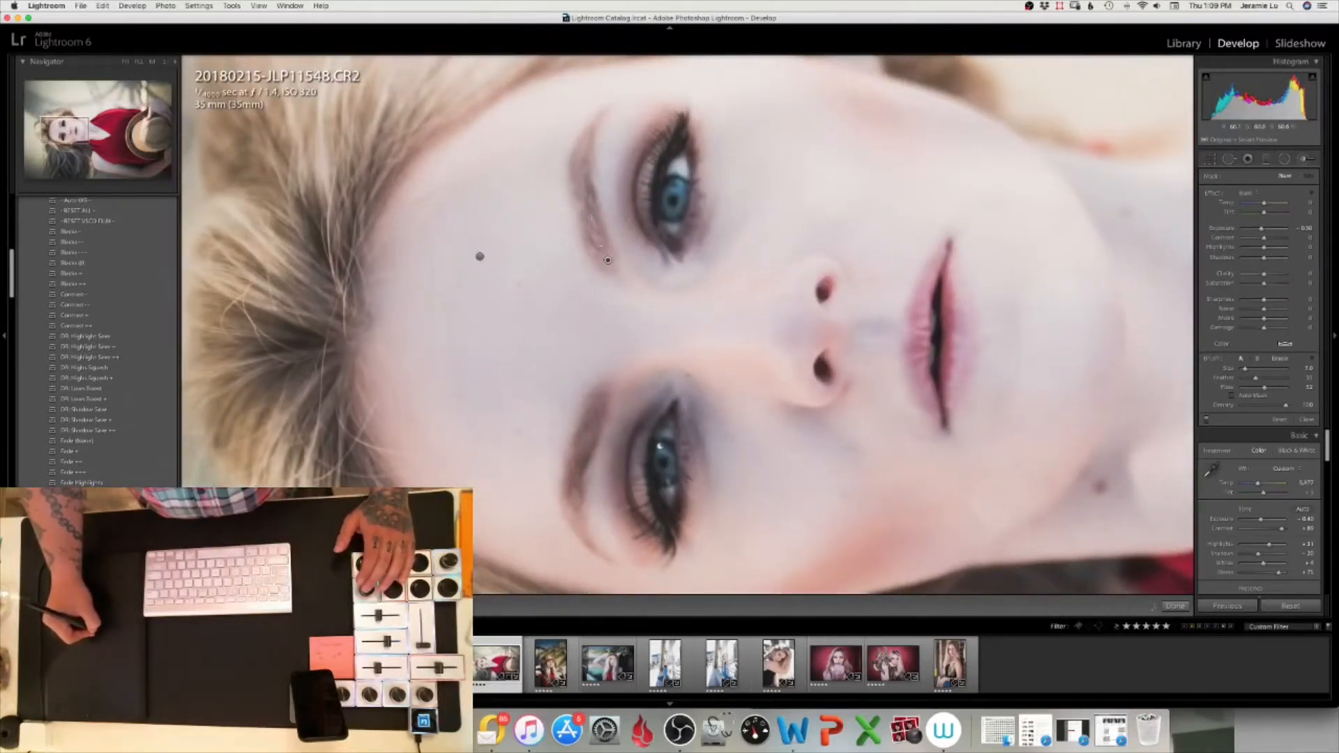
drag(588, 209, 599, 120)
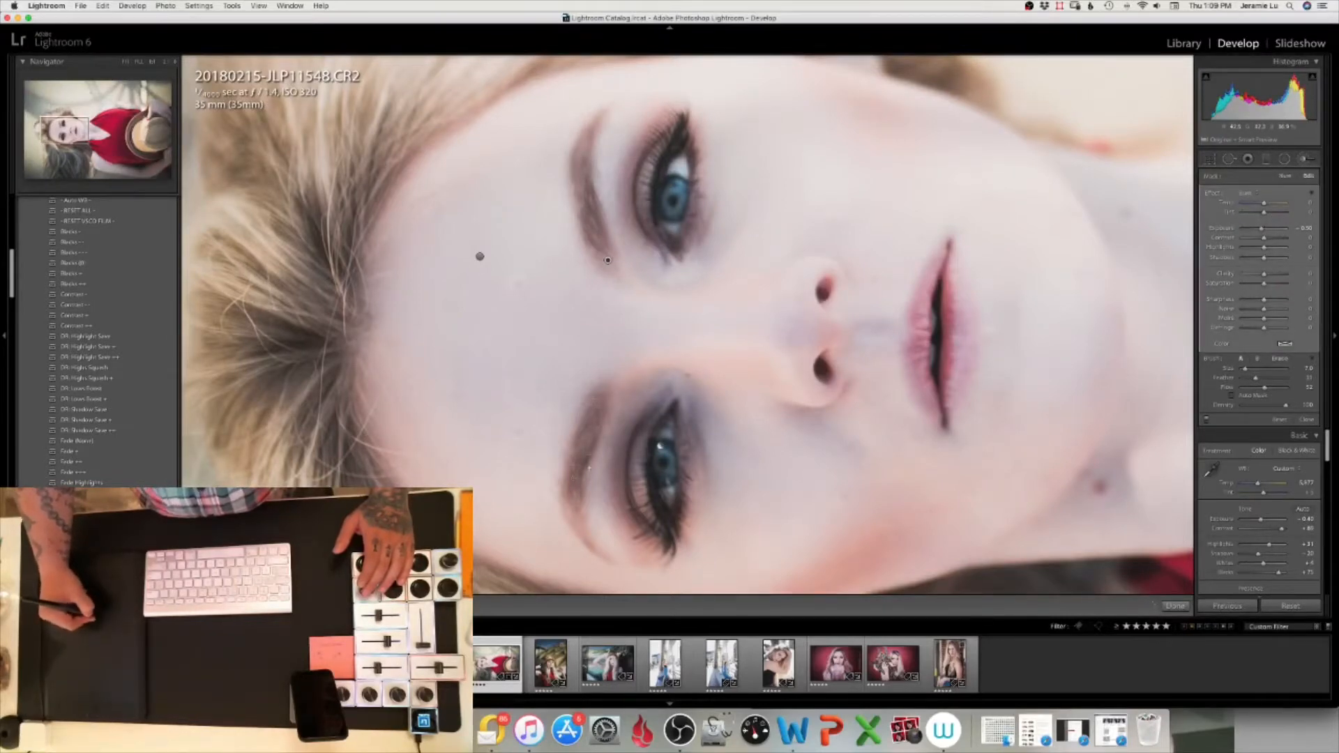
drag(601, 418, 605, 555)
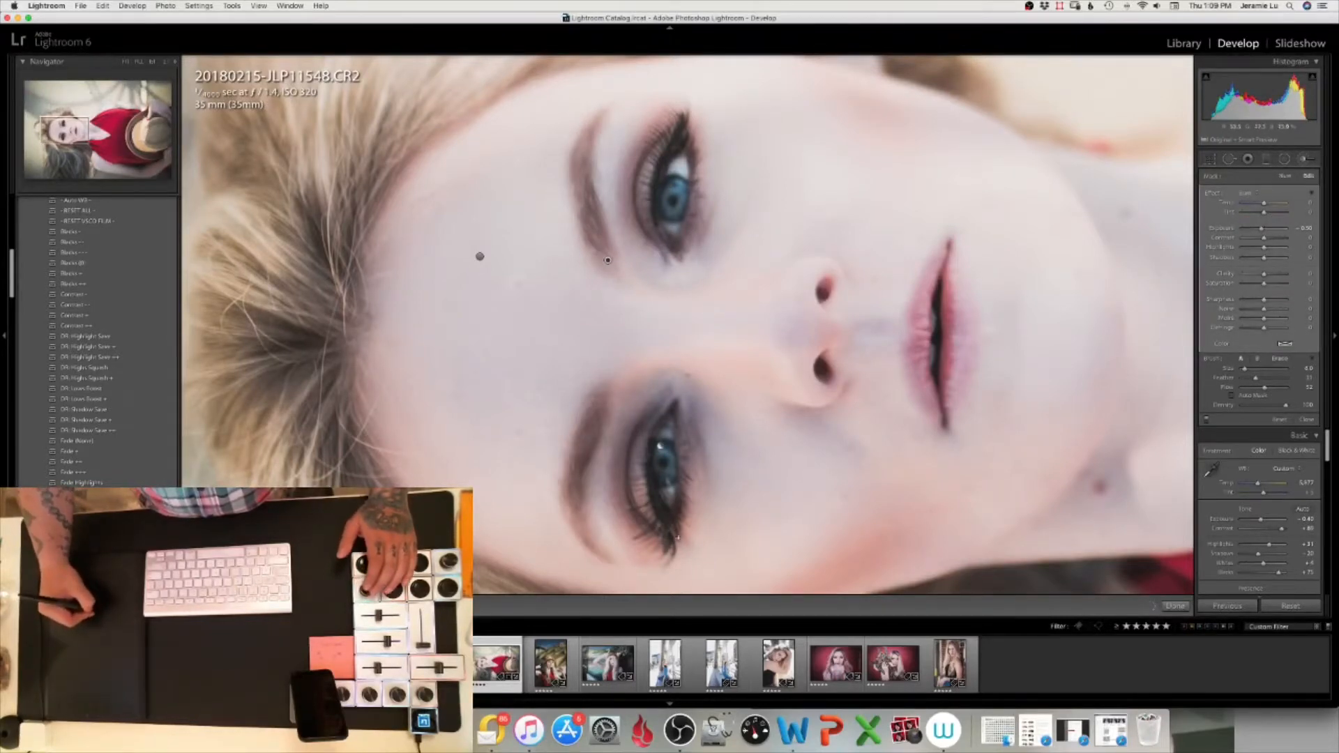
Burn the lash lines and eyelids of both eyes with a smaller brush.
key(bracketleft)
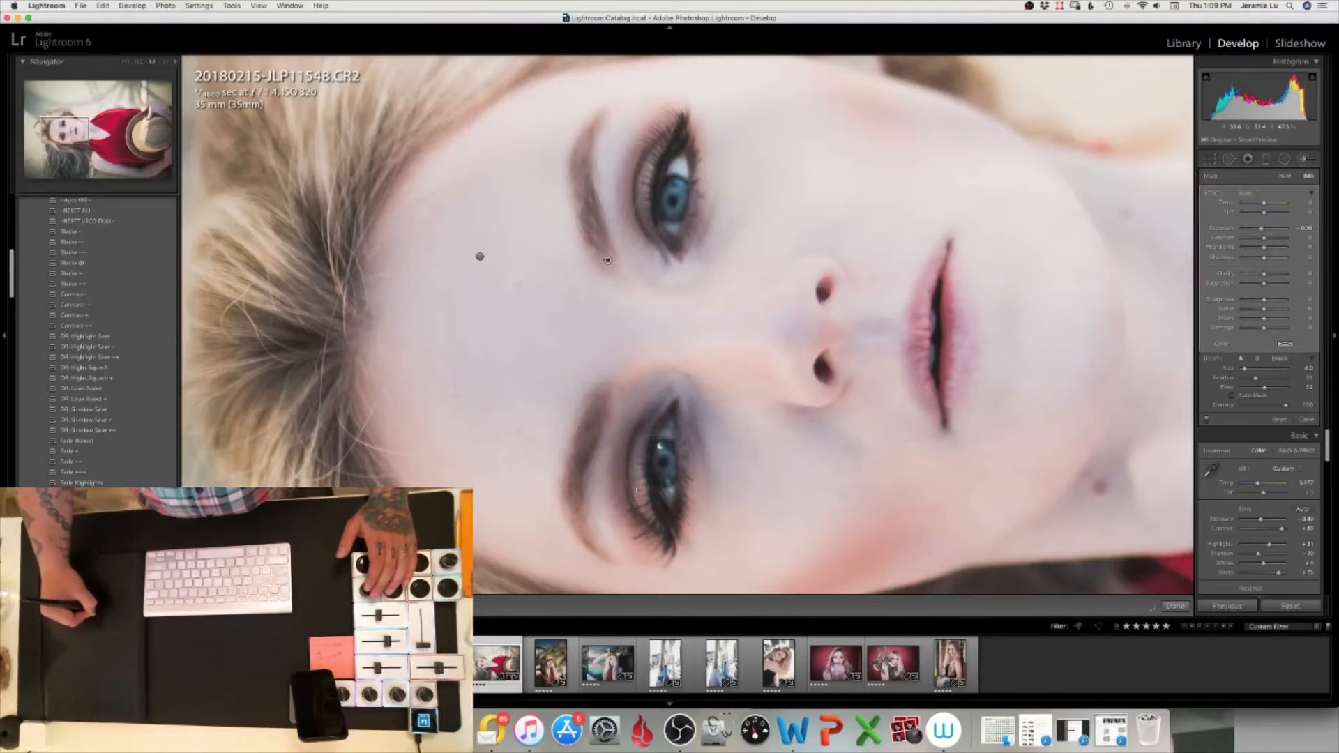
drag(639, 491, 675, 547)
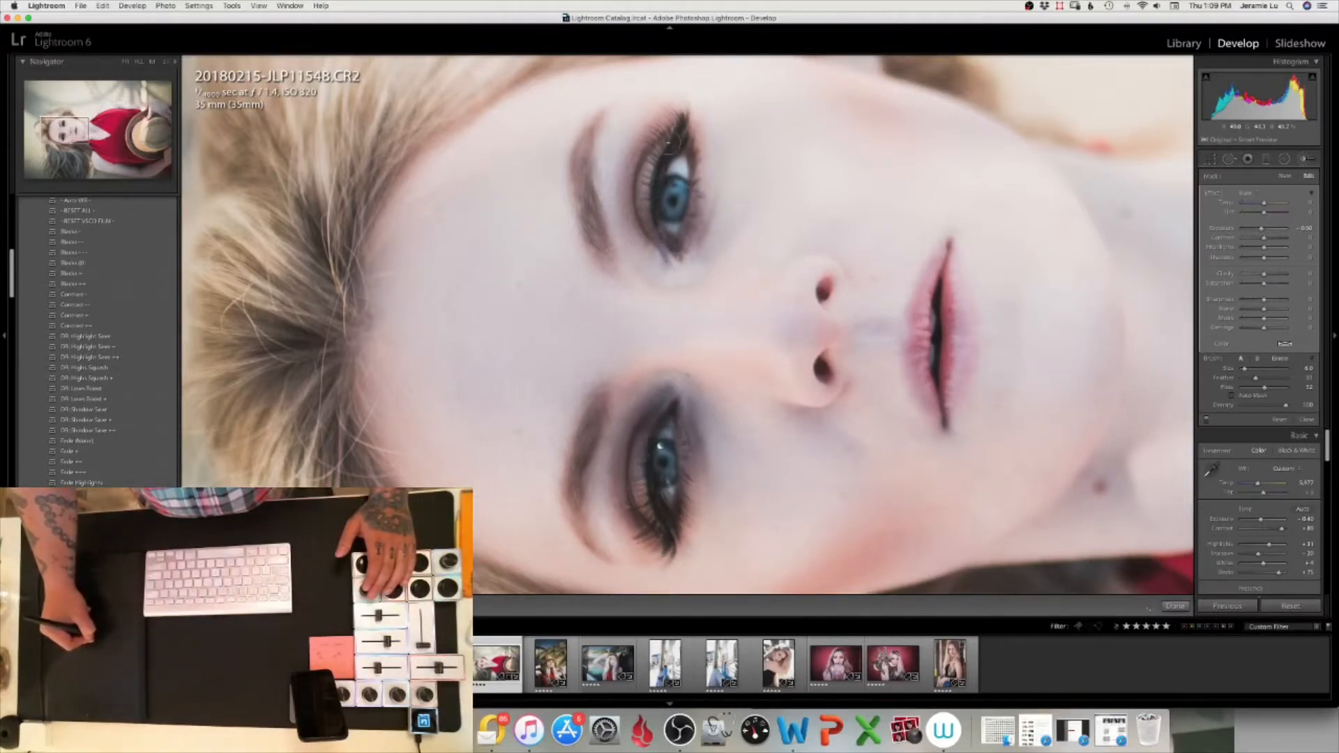
mouse_move(668, 250)
mouse_down()
mouse_move(640, 198)
mouse_move(649, 170)
mouse_up()
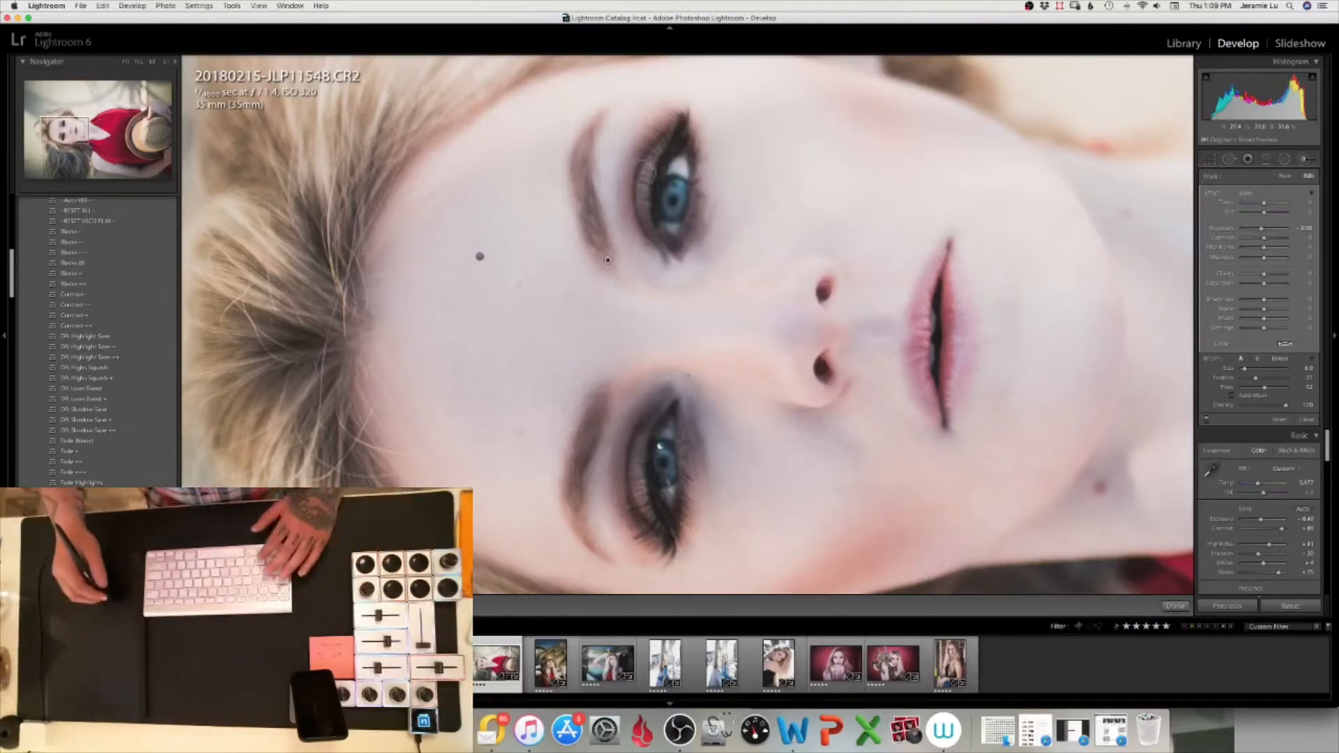
key(z)
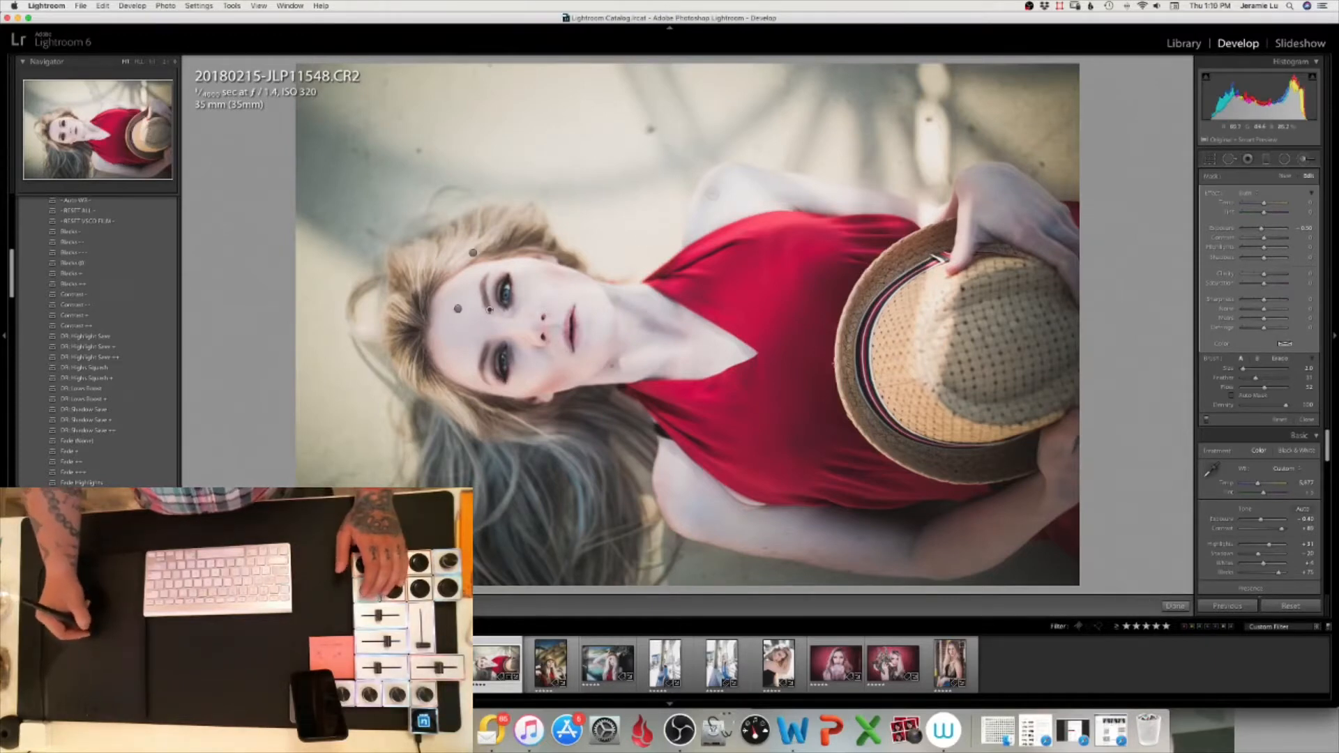
Burn the shadows along the woman's arm below the hat with a larger brush.
key(bracketright)
key(bracketright)
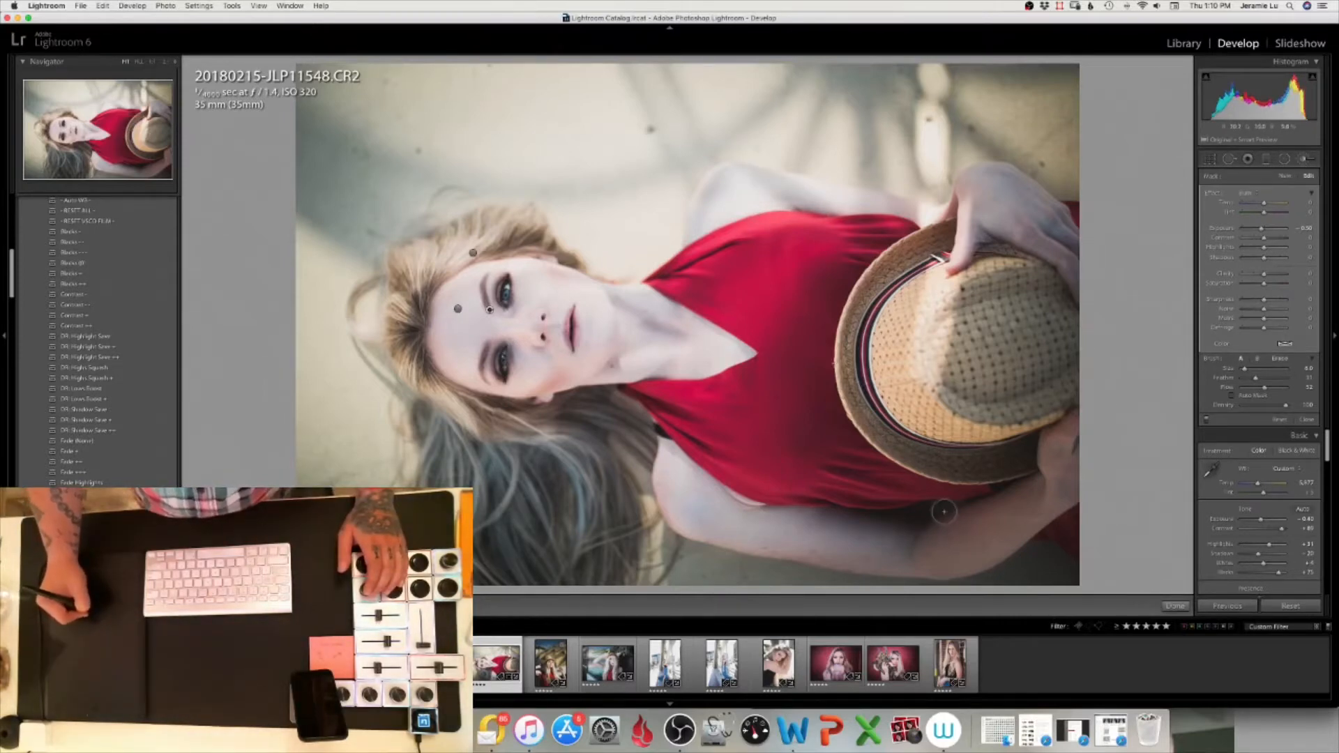
mouse_move(866, 520)
mouse_down()
mouse_move(1003, 511)
mouse_move(899, 541)
mouse_up()
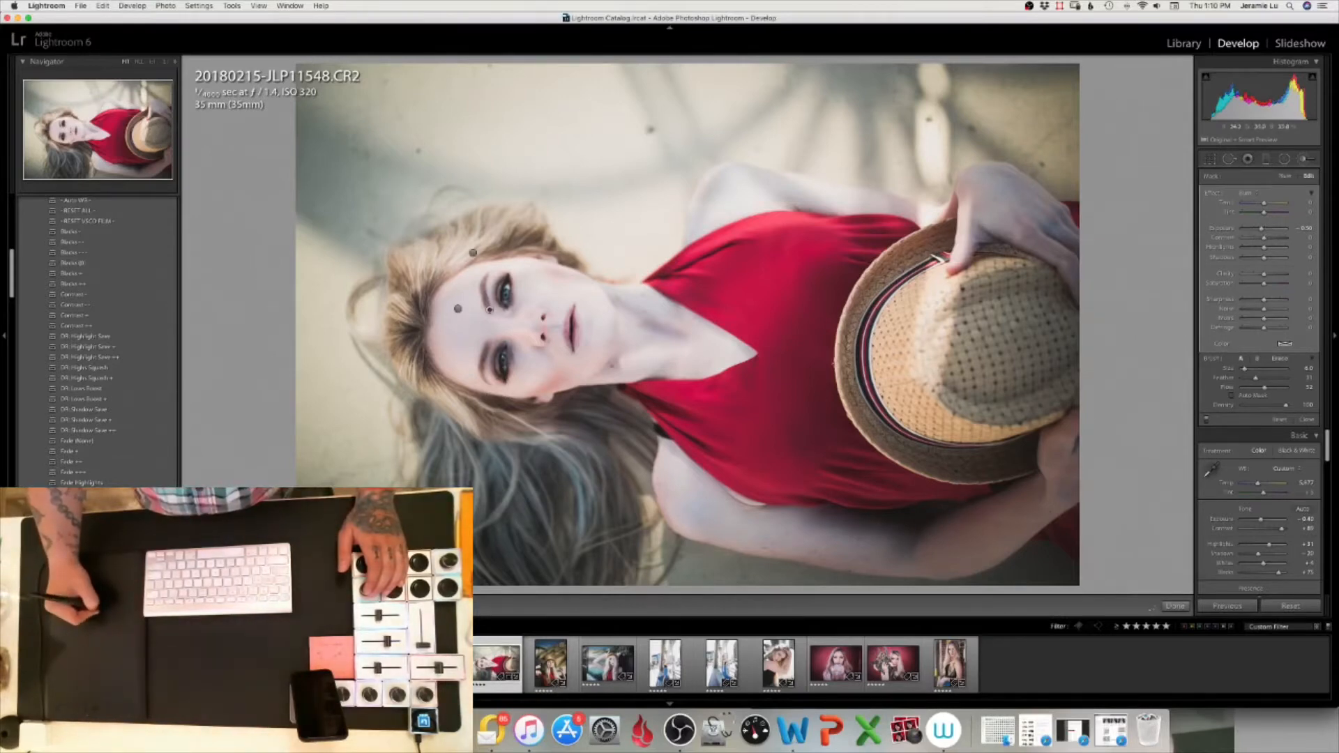
key(bracketright)
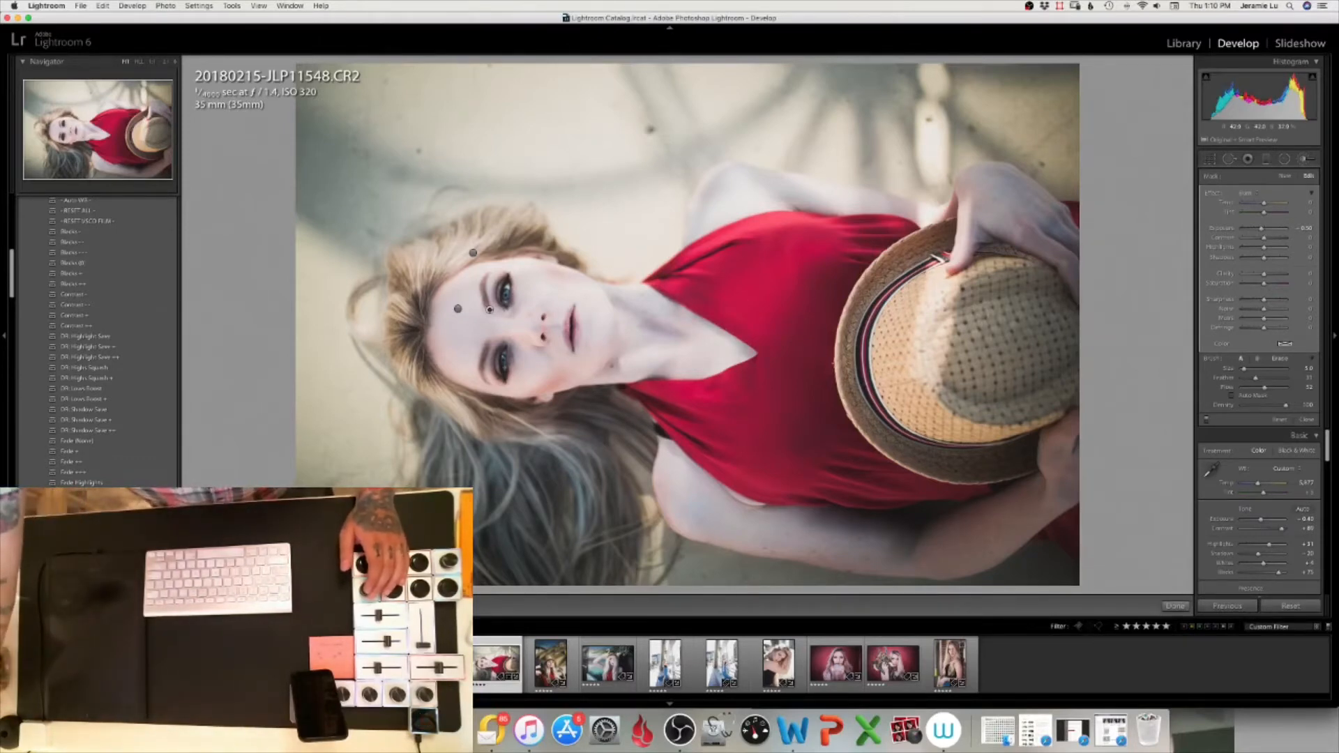
Close the adjustment brush and compare the edited portrait with its before version.
key(k)
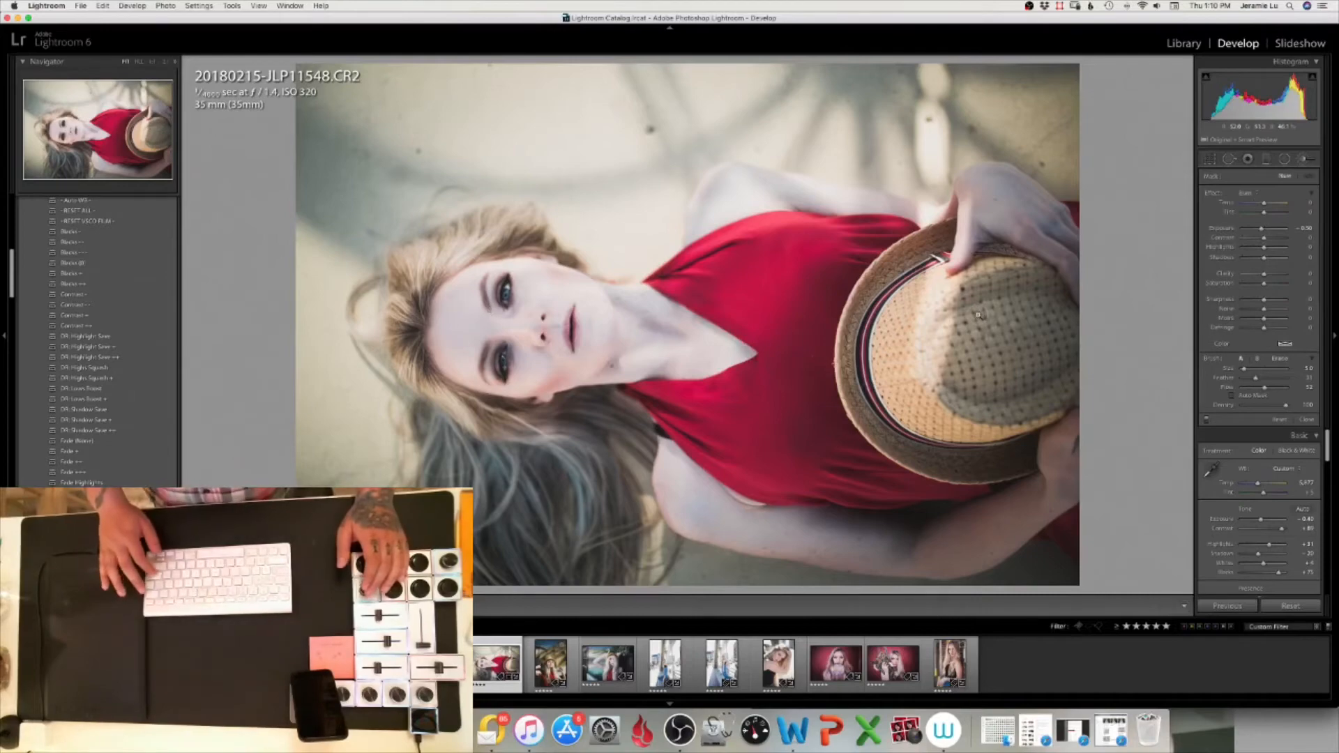
key(backslash)
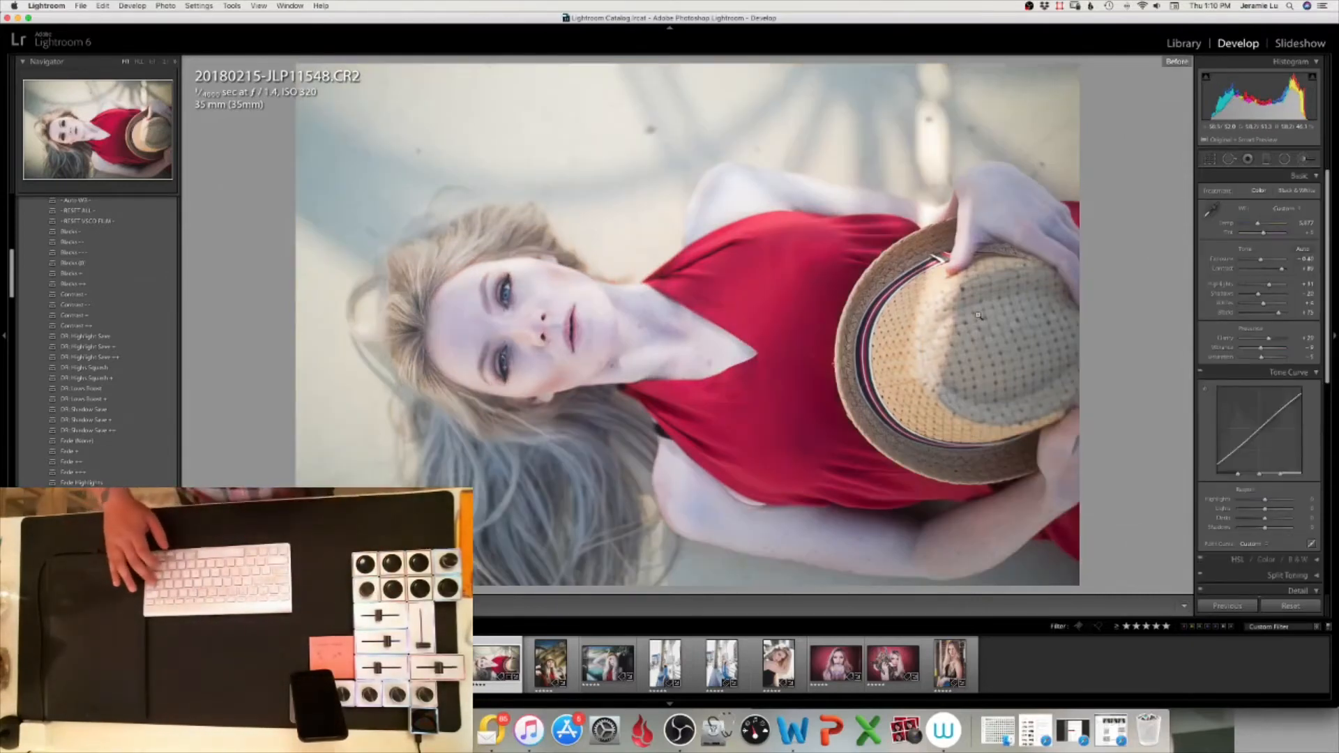
key(backslash)
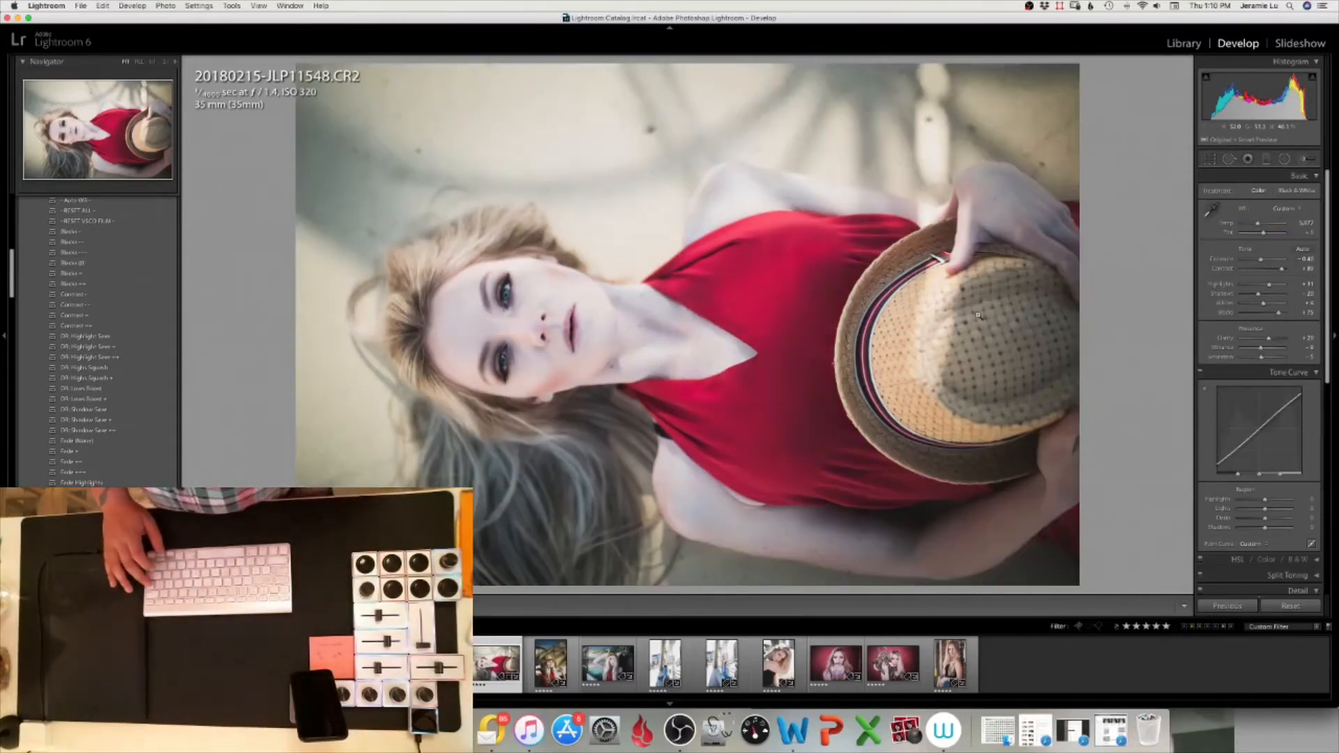
Compare the portrait with its before version again and inspect the Burn adjustment pinned between the nose and mouth.
key(backslash)
key(backslash)
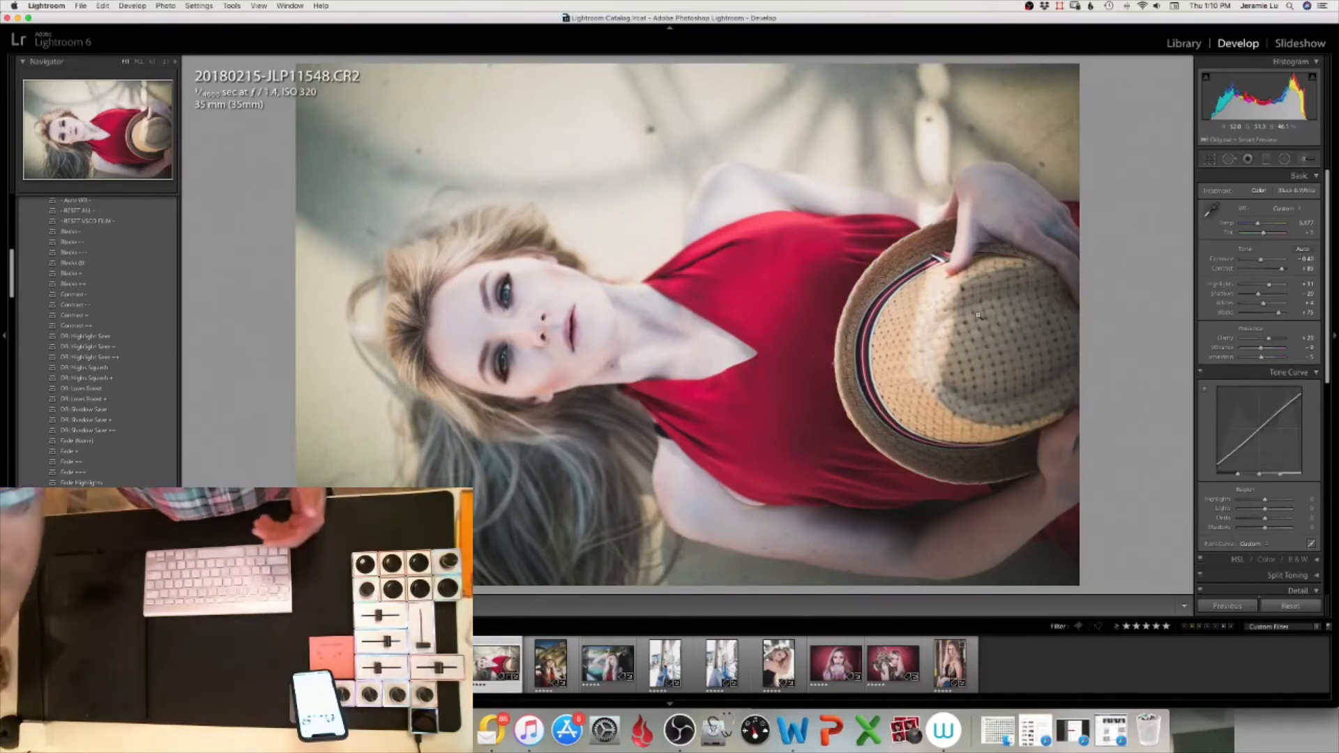
click(1301, 160)
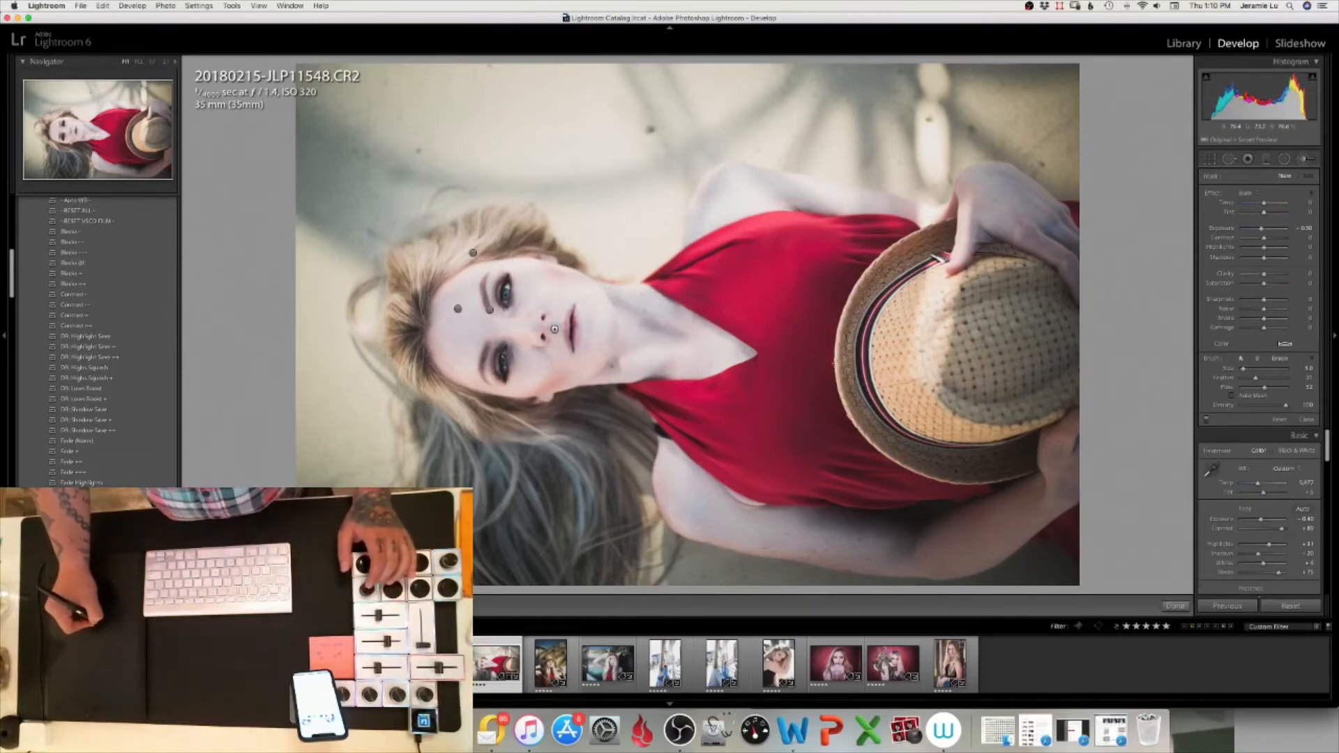
click(553, 332)
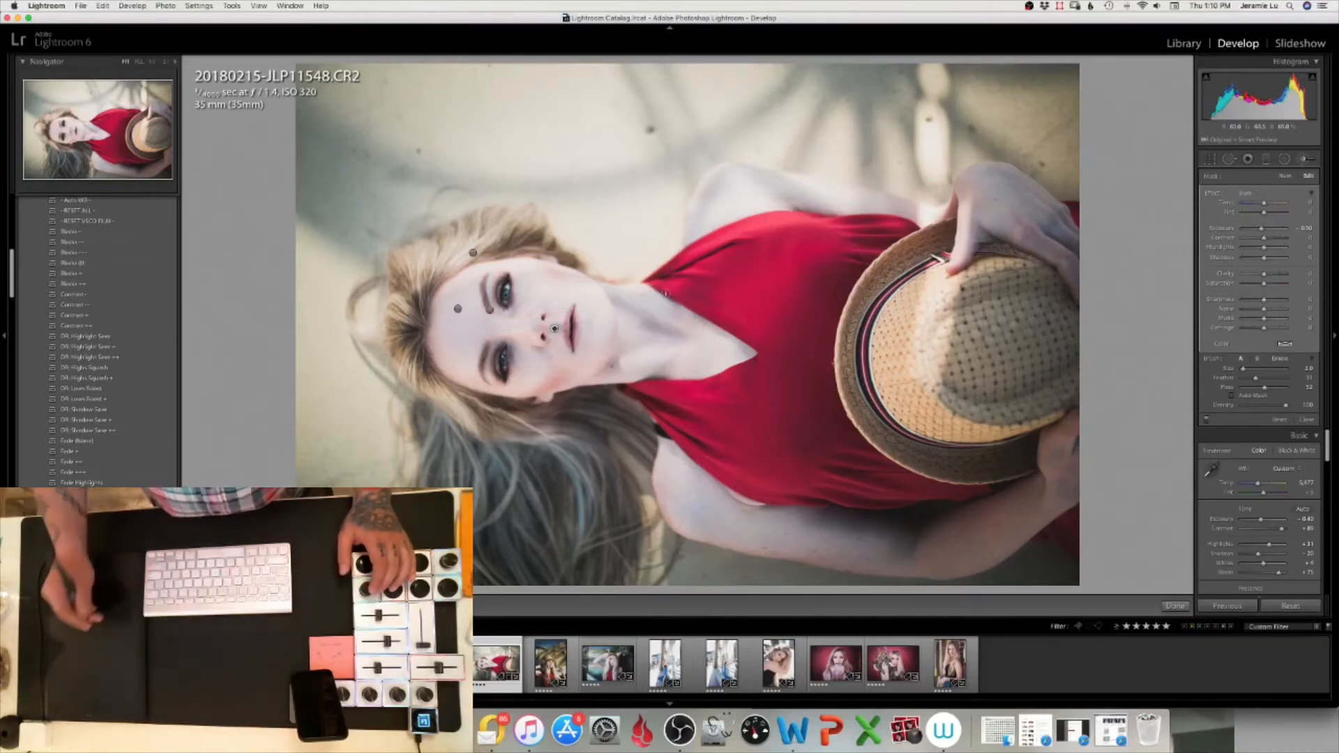
key(k)
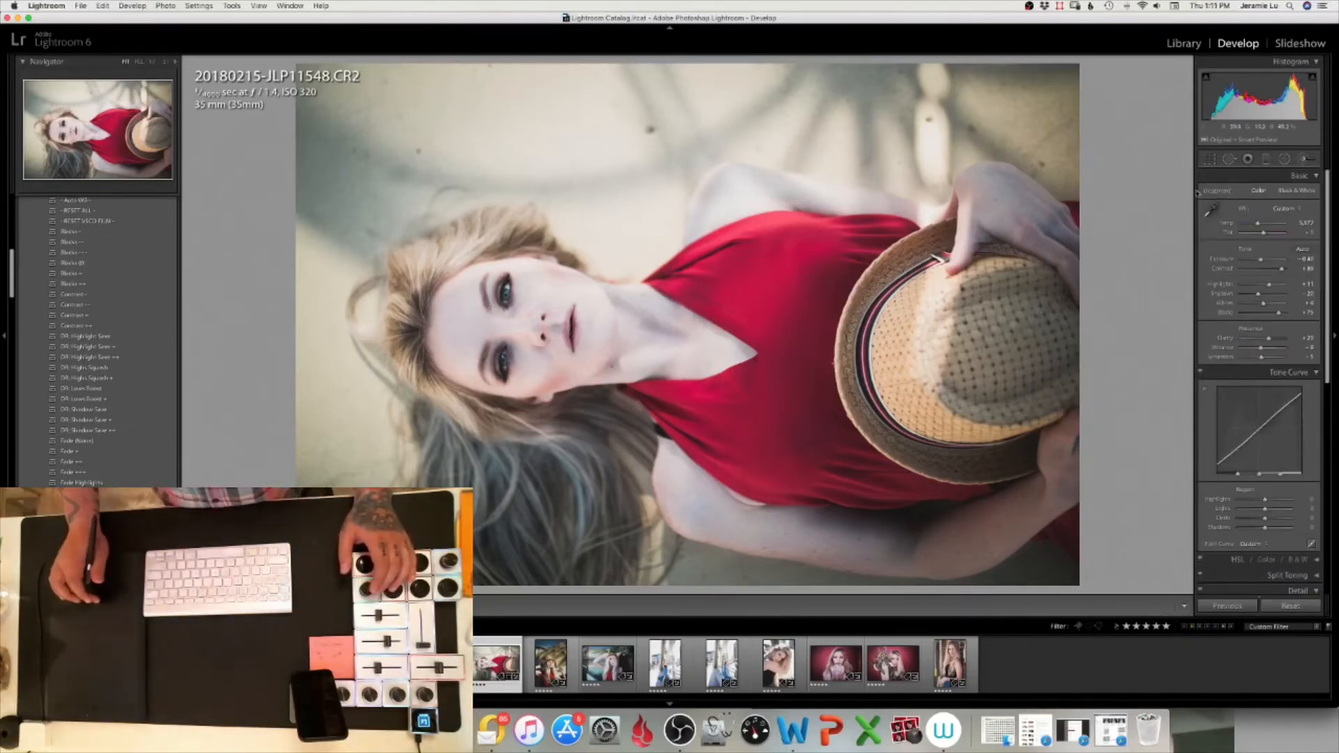
Weaken the negative exposure of the Burn adjustment pinned between the nose and mouth, delete that adjustment and leave the adjustment brush.
click(1305, 161)
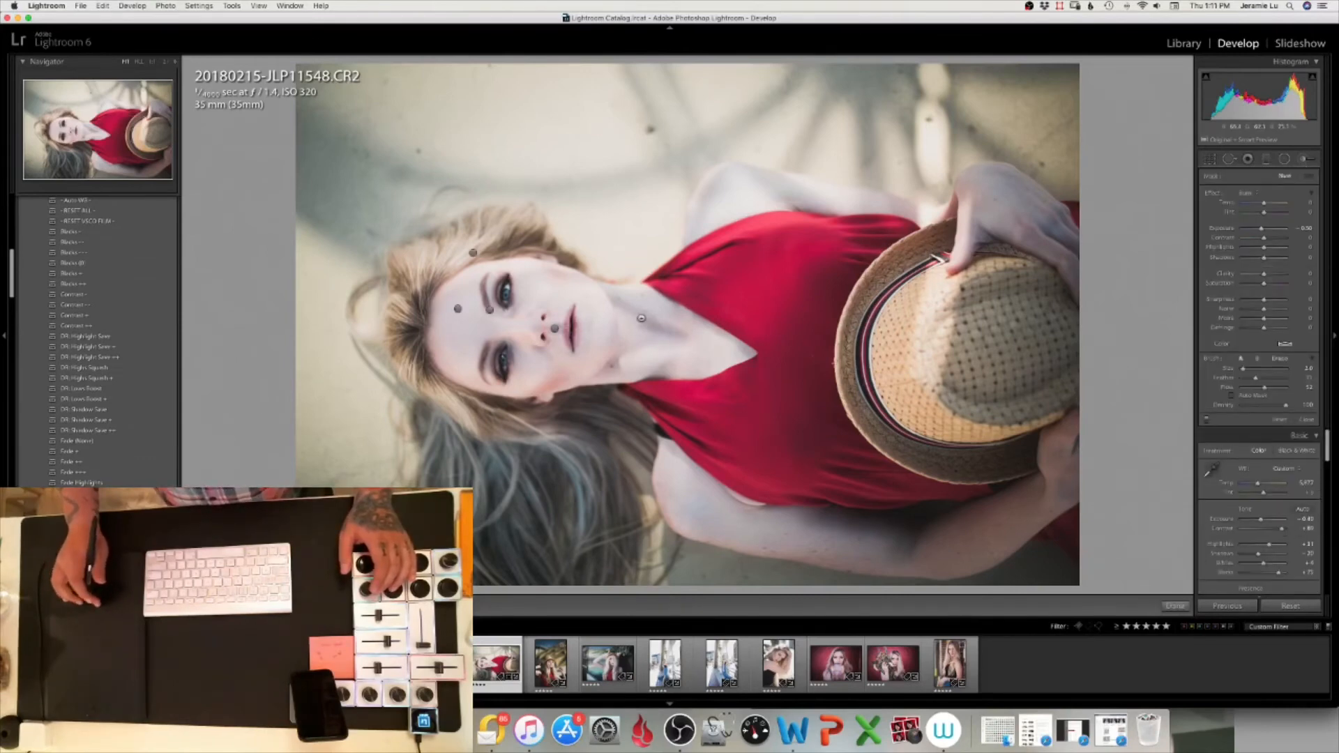
click(554, 329)
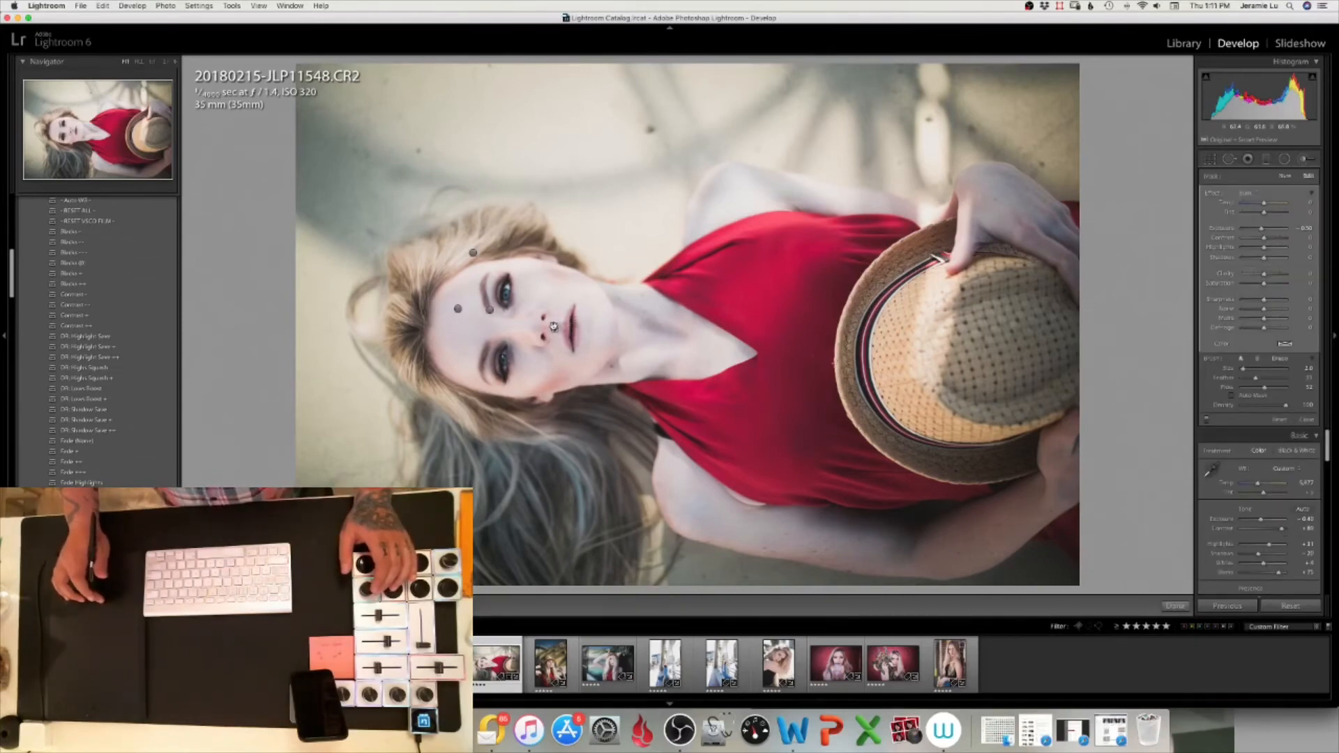
click(1308, 229)
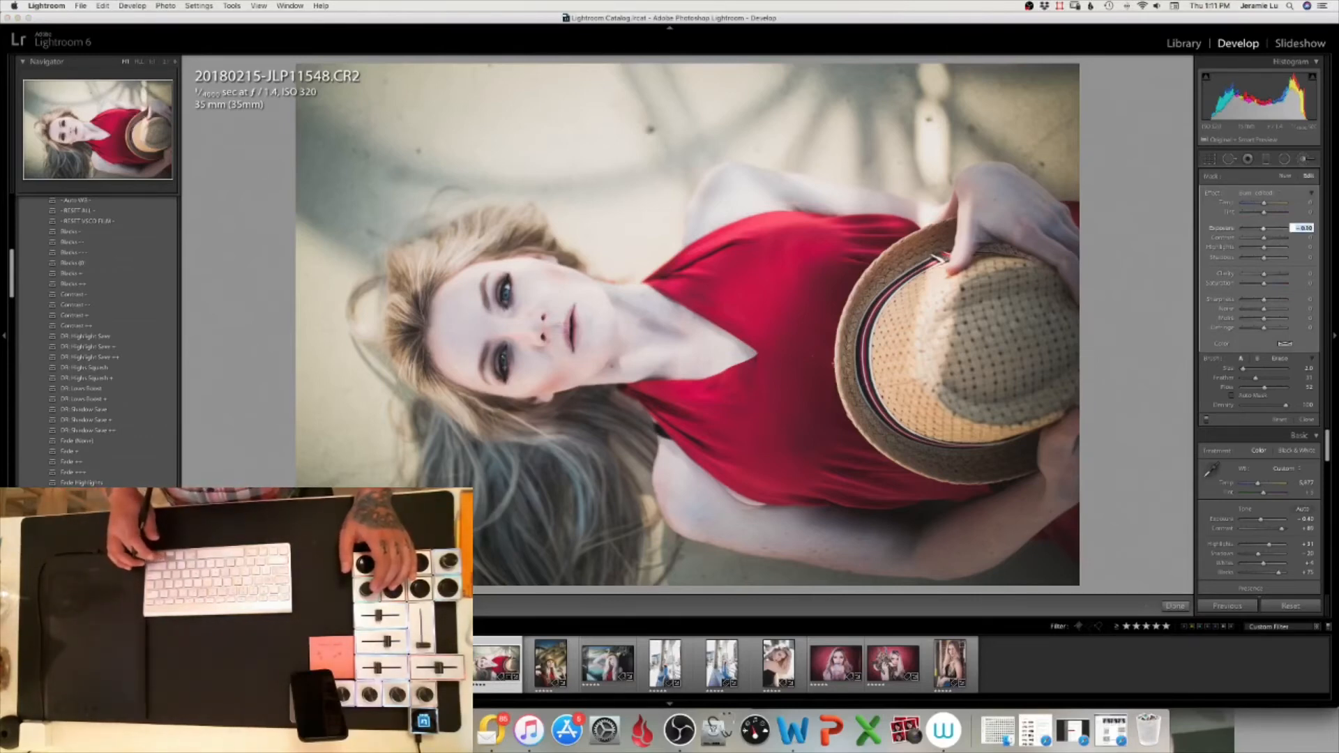
key(Return)
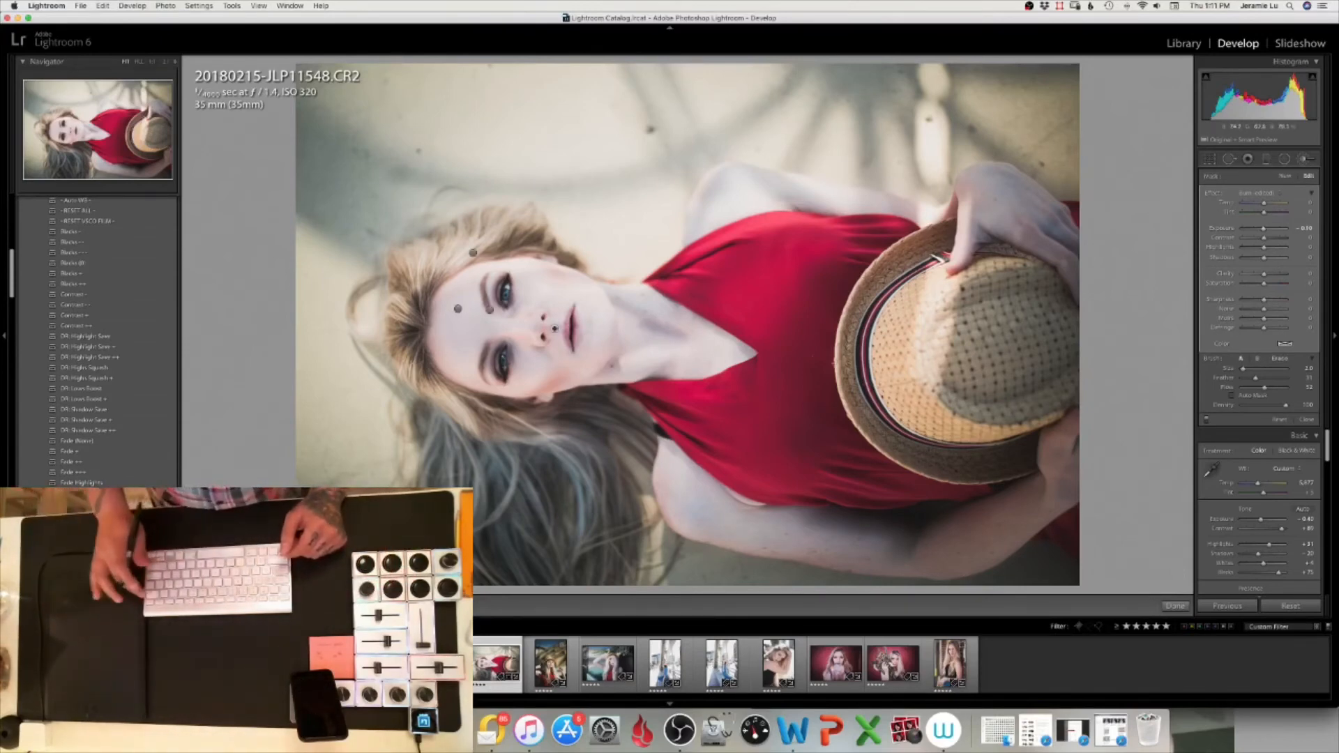
key(Delete)
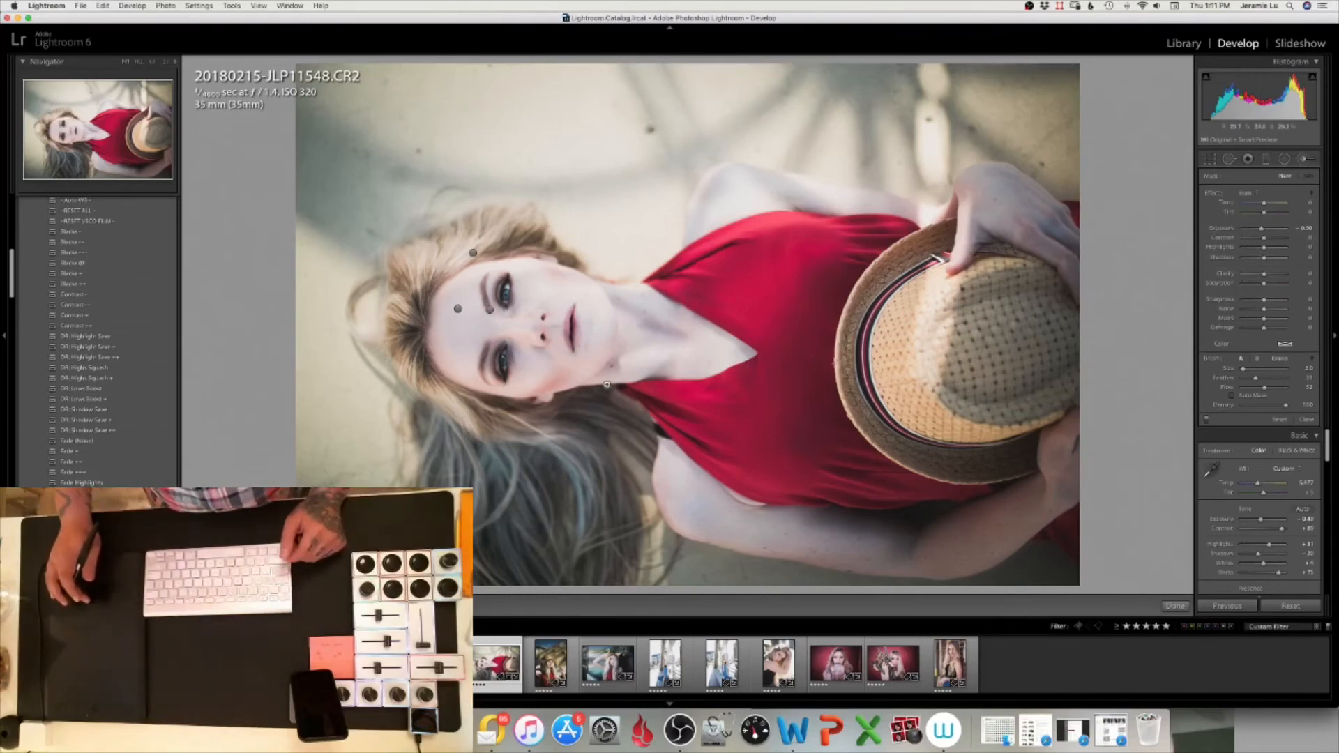
key(k)
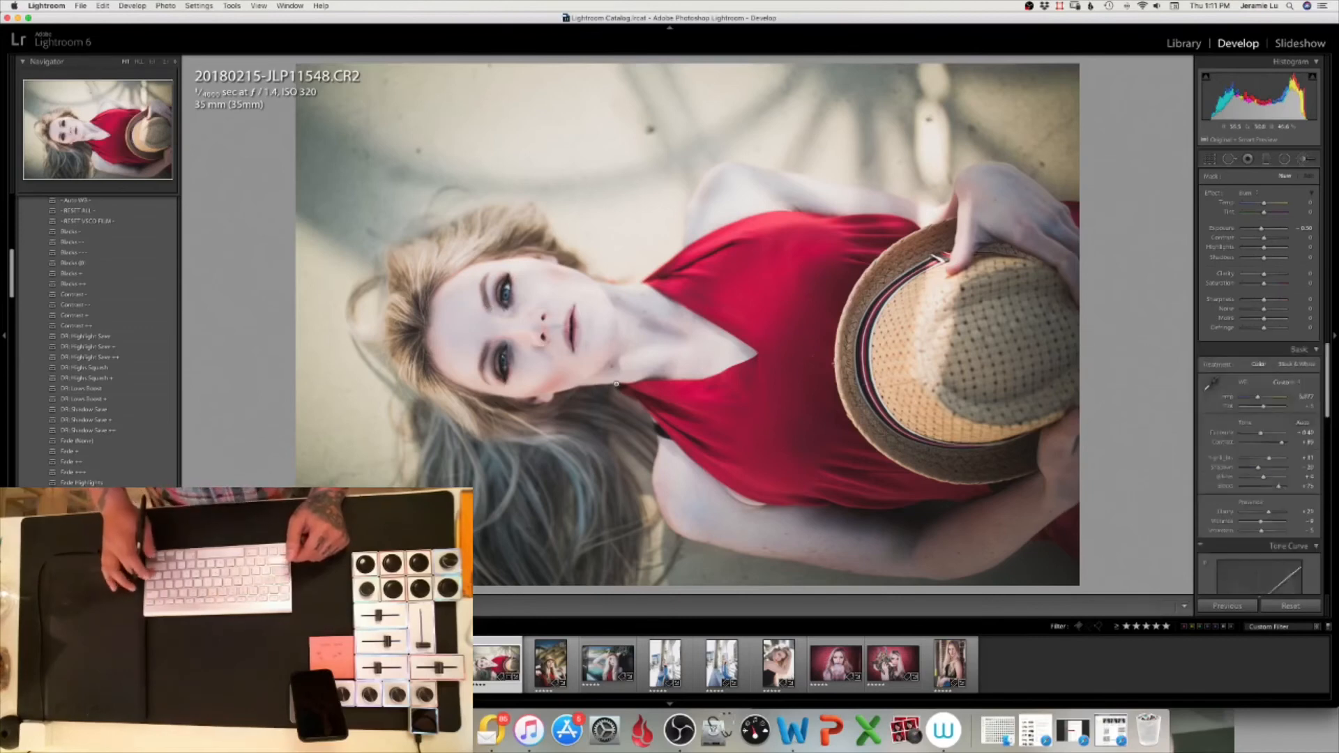